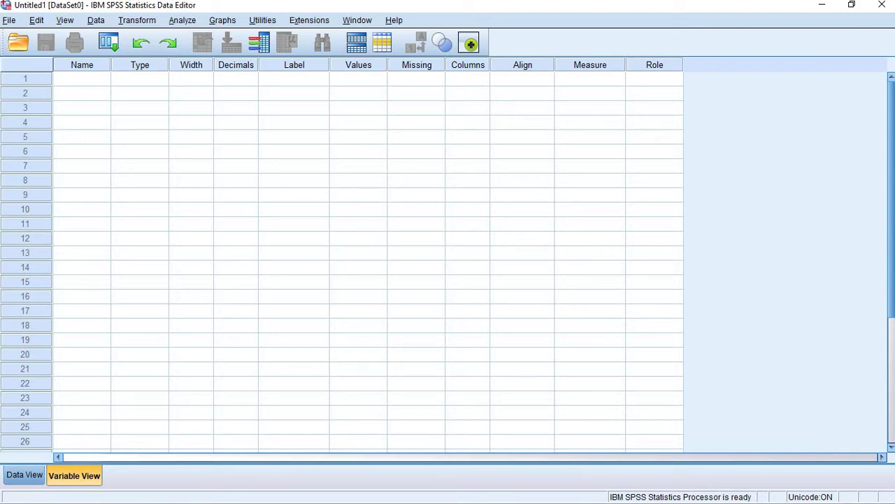
# - Select the first Name cells in the empty SPSS Variable View, then switch to Excel's blank Book2
pyautogui.click(79, 81)
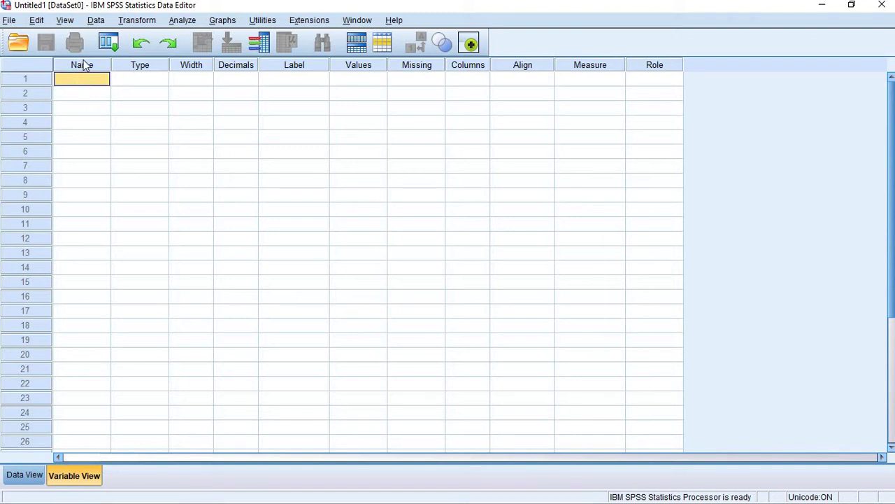
pyautogui.click(80, 98)
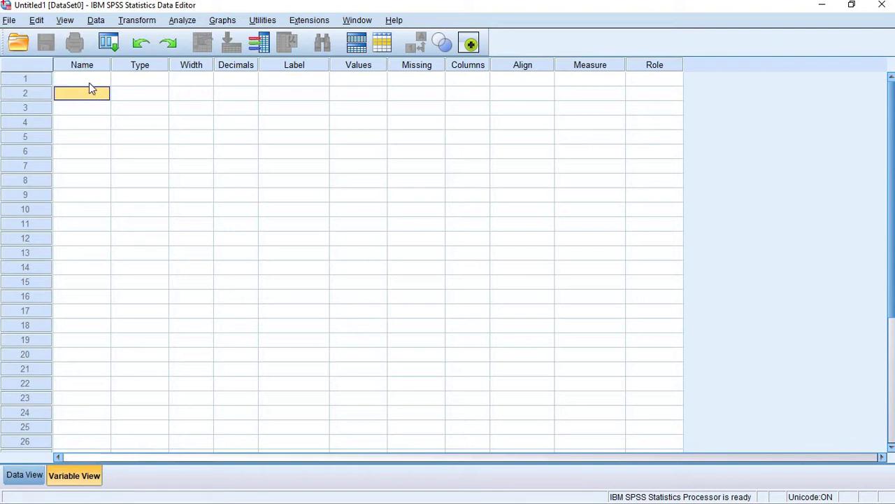
pyautogui.click(91, 80)
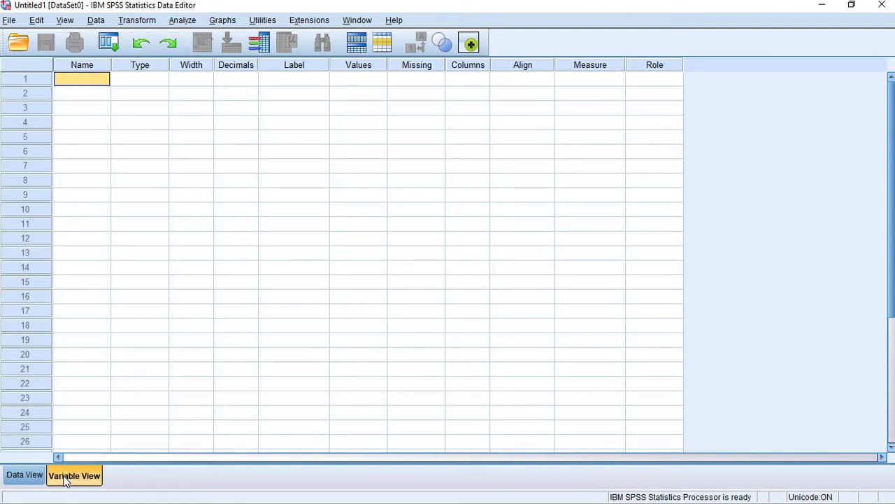
pyautogui.hotkey('alt', 'Tab')
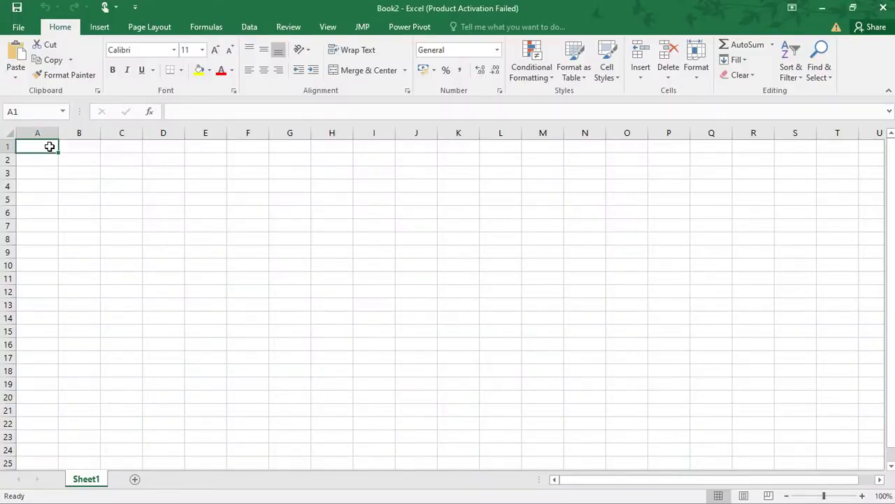
# - Type headers gender, cast, famliy_income, famliy_size and famliy_expenditure across A1:E1
pyautogui.write('gende')
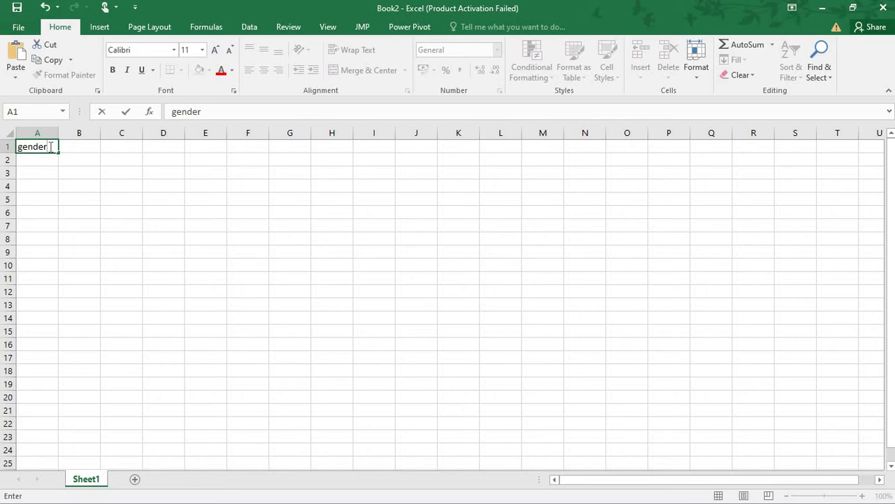
pyautogui.write('r')
pyautogui.press('Tab')
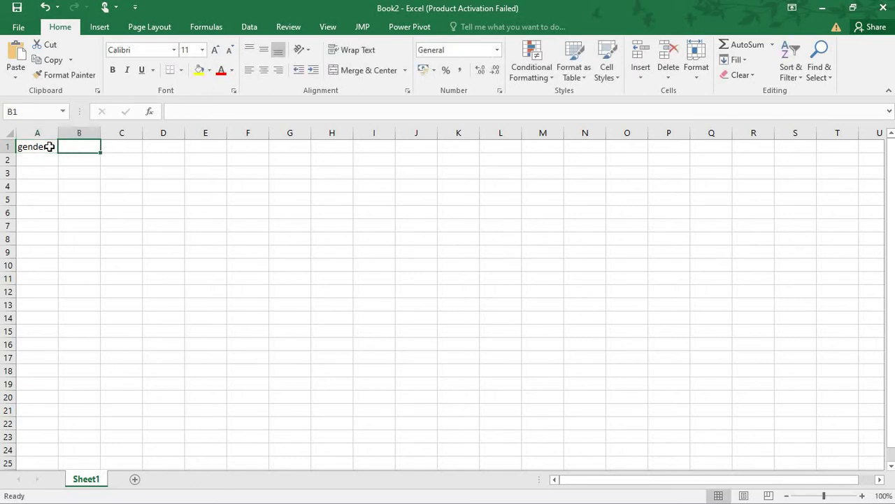
pyautogui.write('cacas')
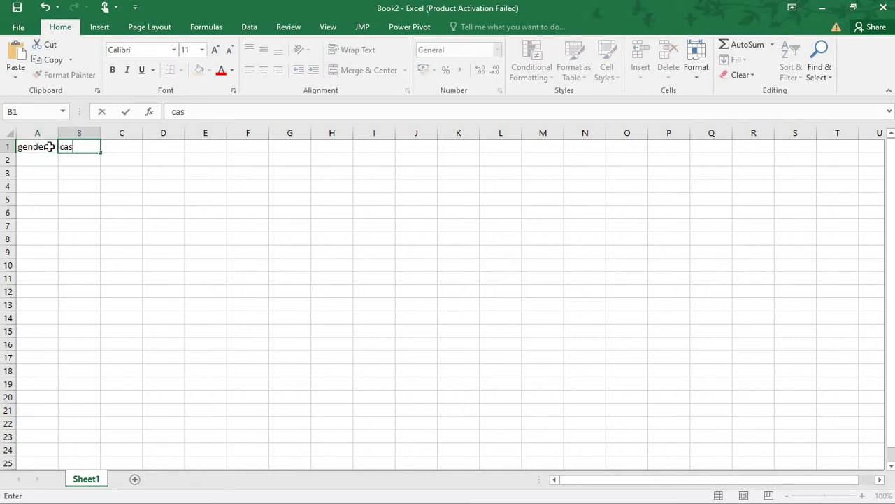
pyautogui.write('t')
pyautogui.press('Tab')
pyautogui.write('famliy')
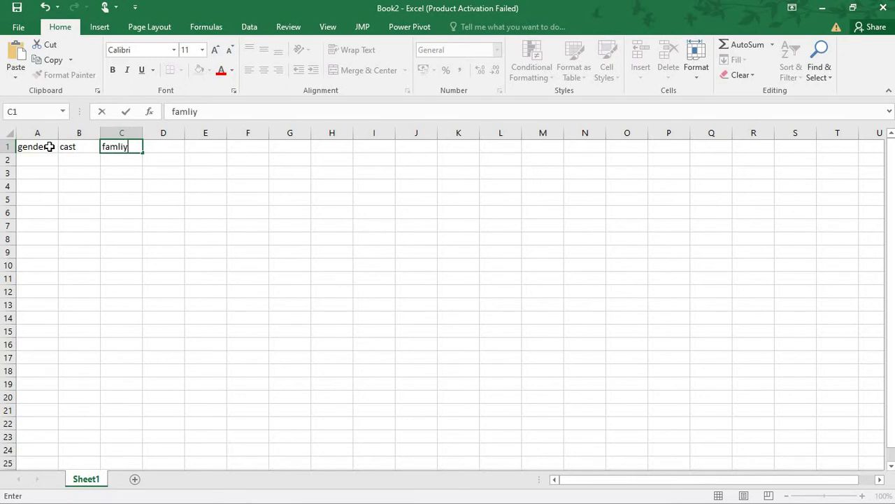
pyautogui.write('_income')
pyautogui.press('Tab')
pyautogui.write('faml')
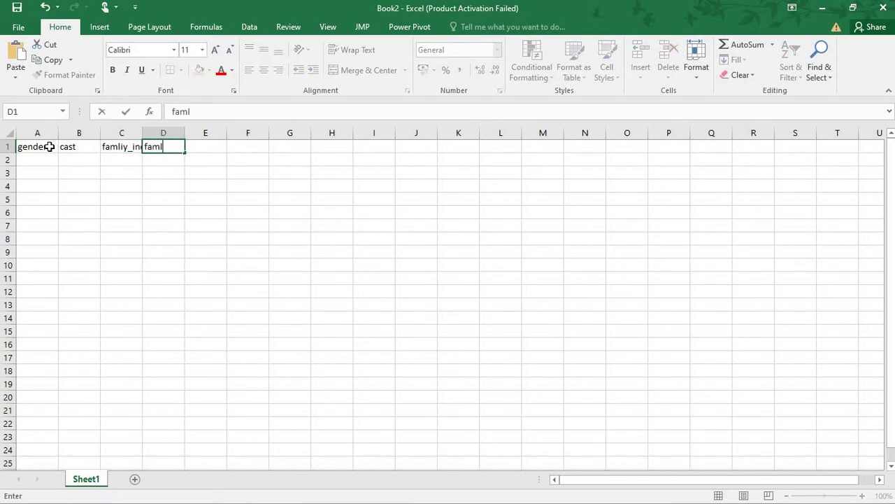
pyautogui.write('iy_size')
pyautogui.press('Tab')
pyautogui.write('faml')
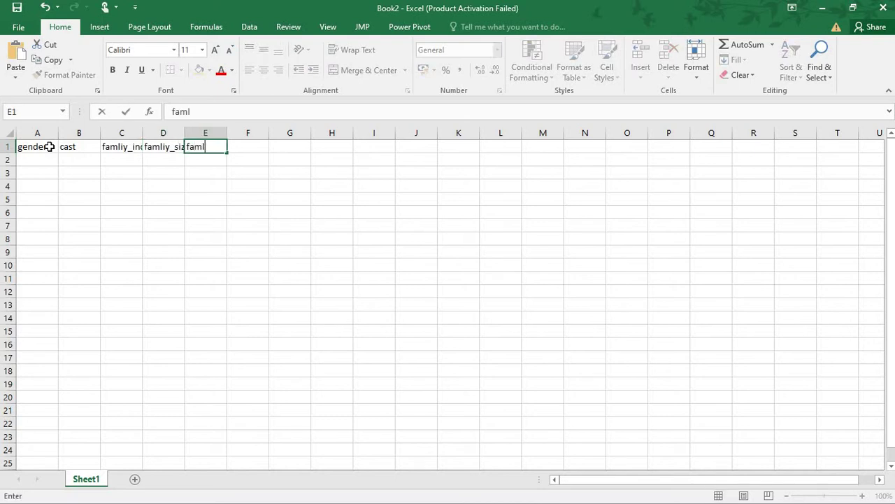
pyautogui.write('iy_expendi')
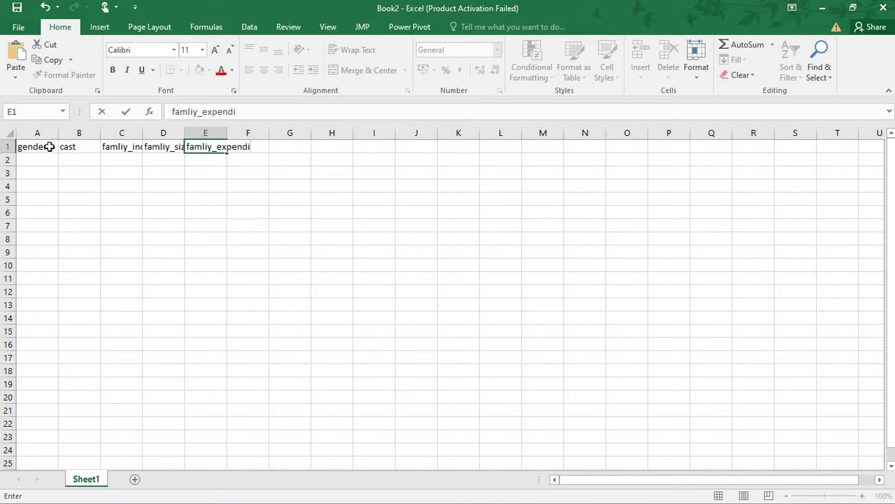
pyautogui.write('ture')
# - Enter =RANDBETWEEN(1,2) in A2 and =RANDBETWEEN(1,4) in B2
pyautogui.click(21, 157)
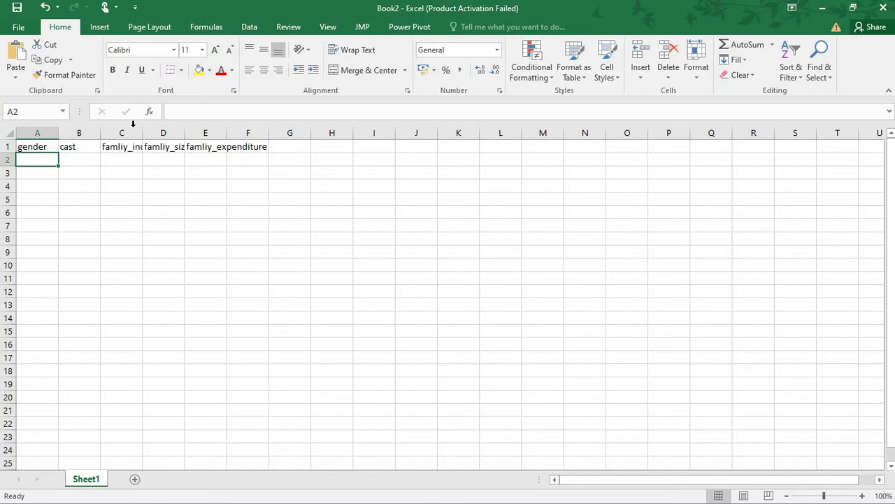
pyautogui.click(225, 115)
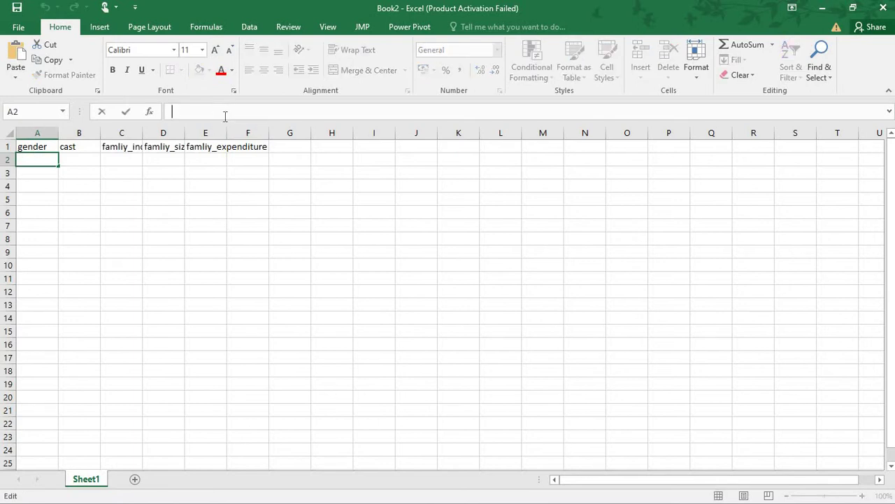
pyautogui.write('=randbe')
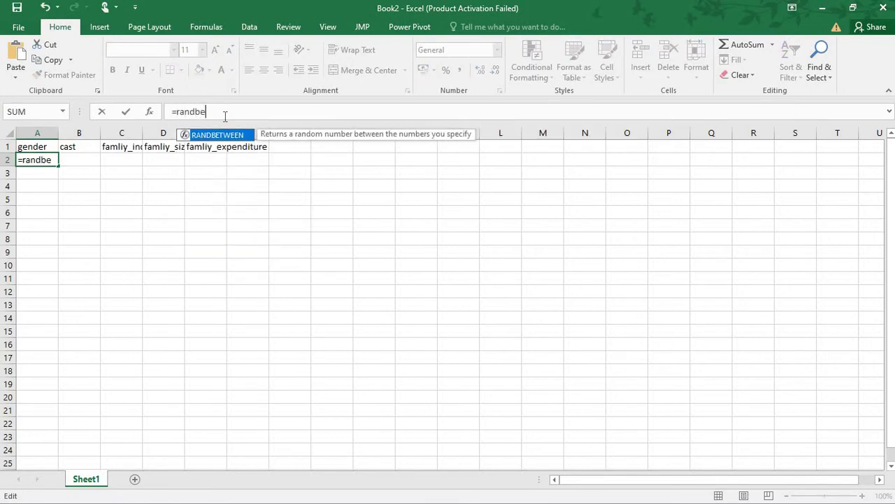
pyautogui.write('tween(')
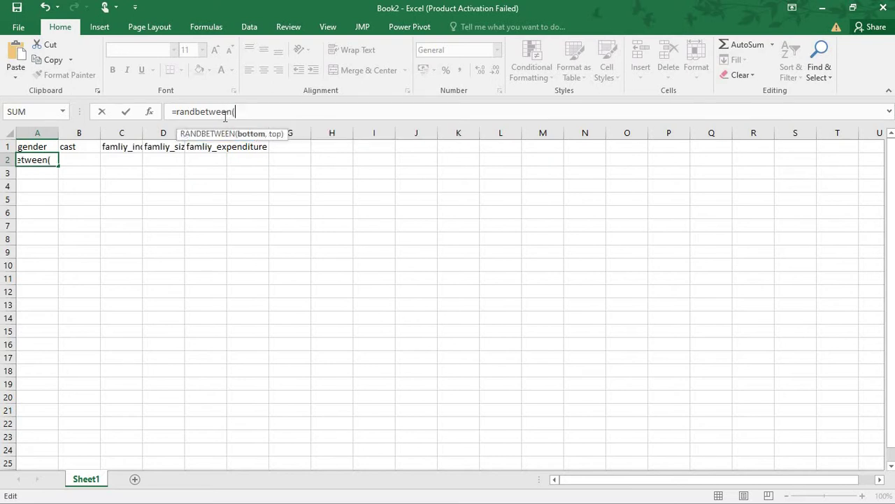
pyautogui.write('1,2')
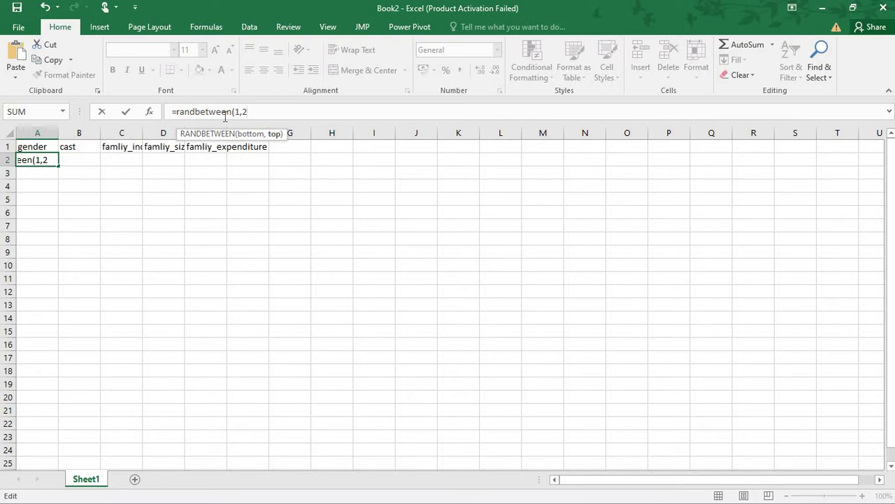
pyautogui.write(')')
pyautogui.press('Return')
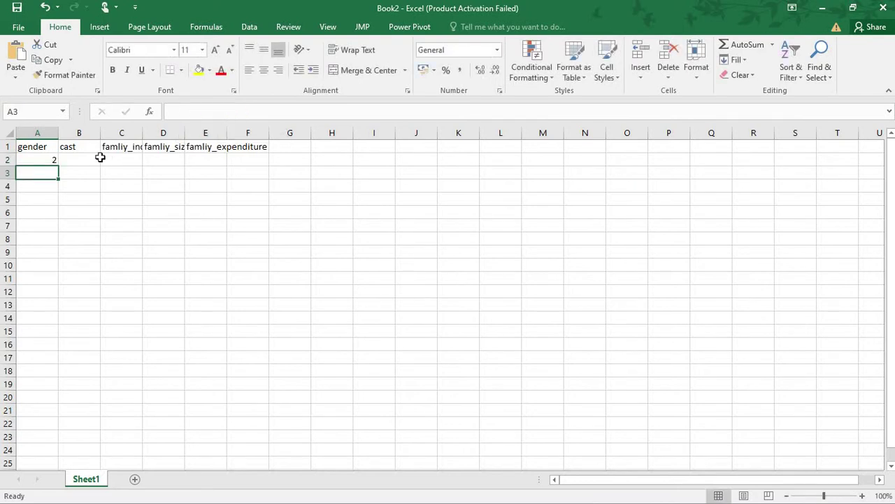
pyautogui.click(87, 158)
pyautogui.click(209, 113)
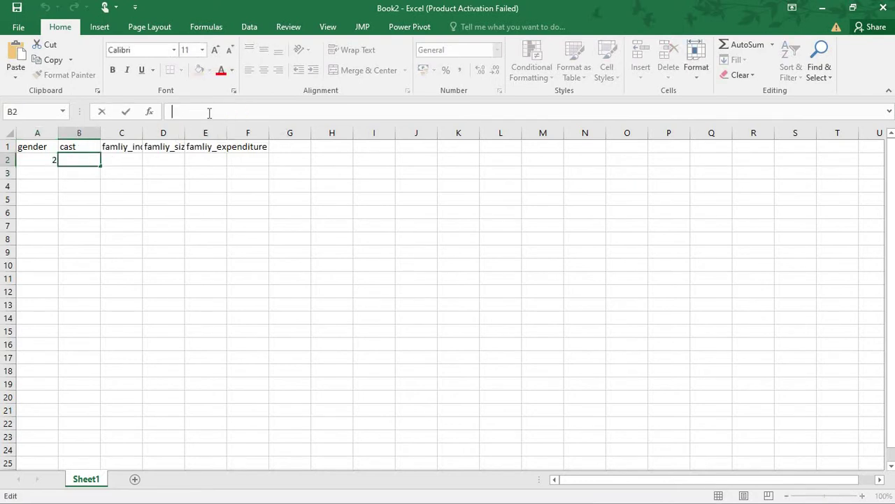
pyautogui.write('=')
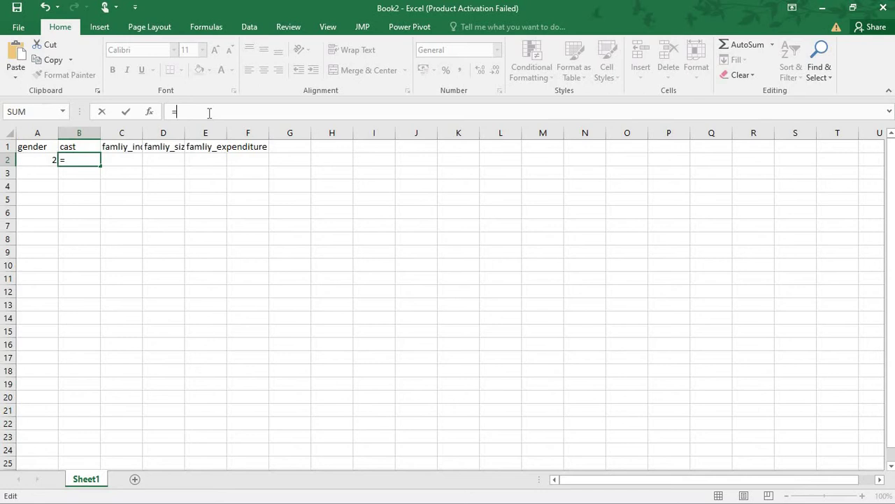
pyautogui.write('randbetw')
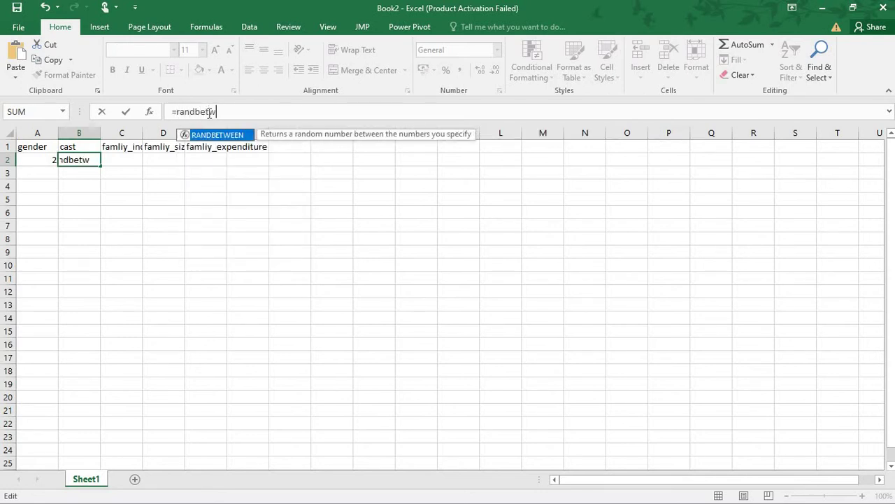
pyautogui.write('een(1,4)')
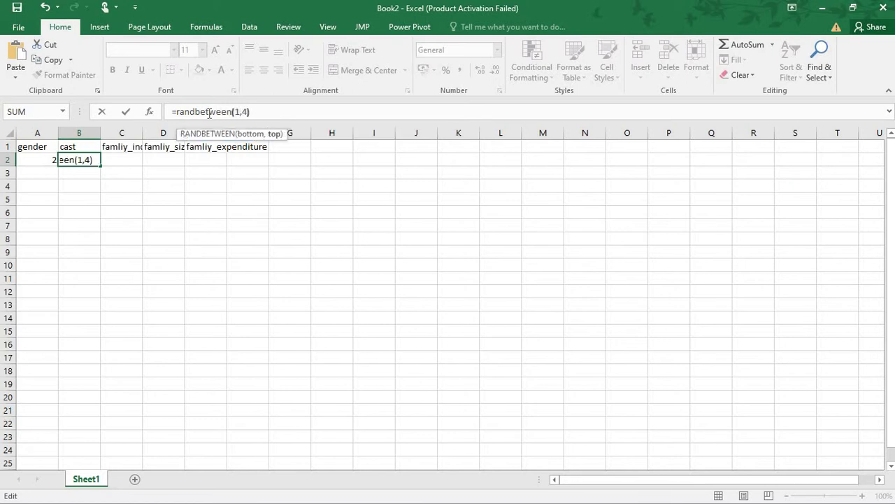
pyautogui.press('Return')
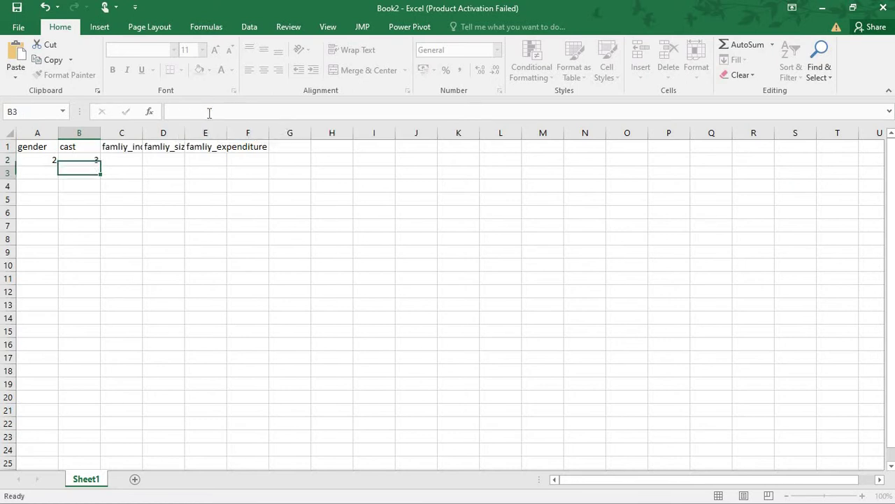
# - Replace an accidental 0 in B2 with =RANDBETWEEN(1,4) again
pyautogui.press('Up')
pyautogui.write('0')
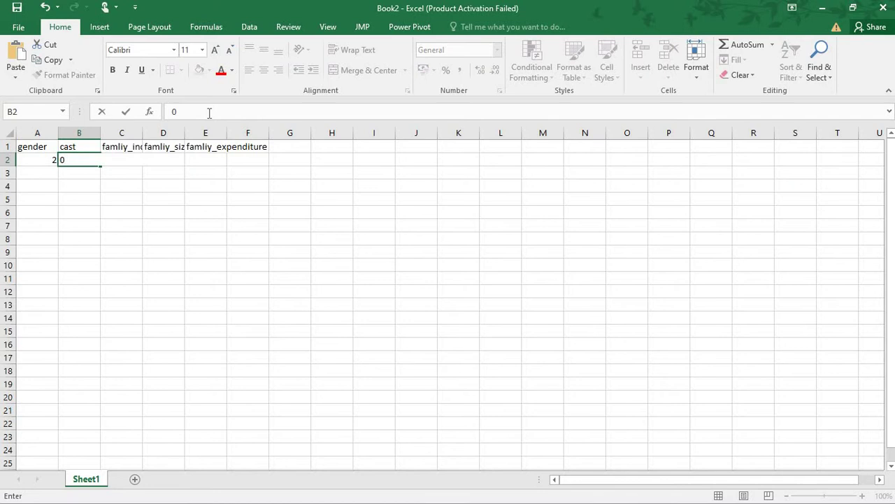
pyautogui.press('Tab')
pyautogui.press('Left')
pyautogui.press('Down')
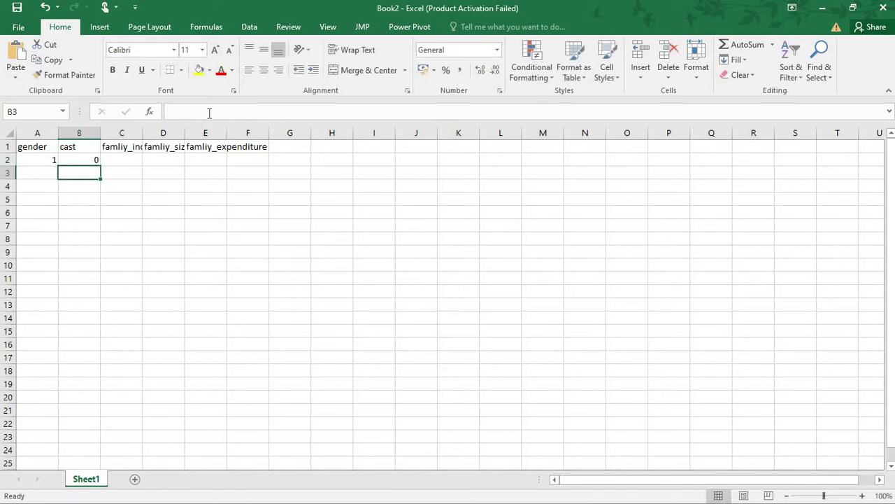
pyautogui.press('Up')
pyautogui.click(209, 112)
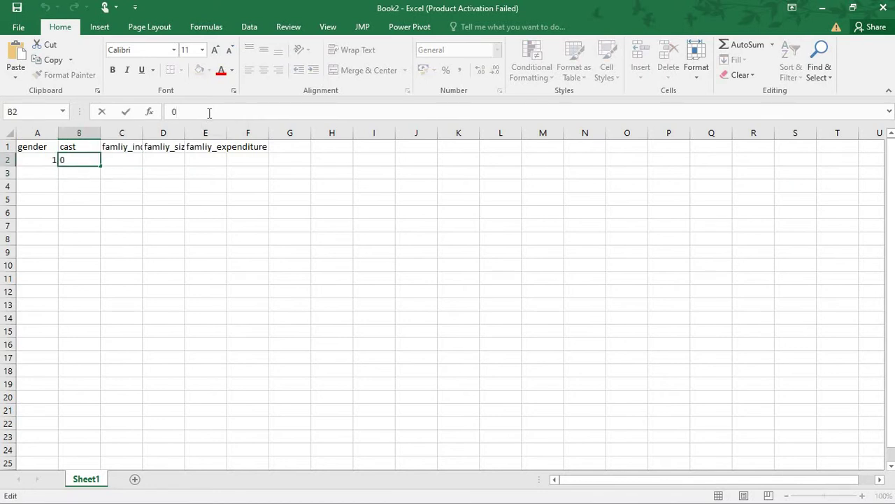
pyautogui.press('BackSpace')
pyautogui.write('=')
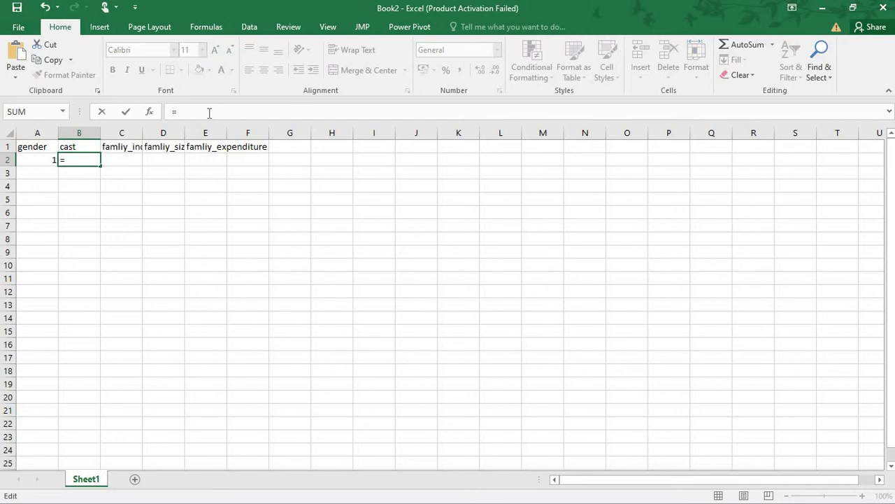
pyautogui.write('randbetw')
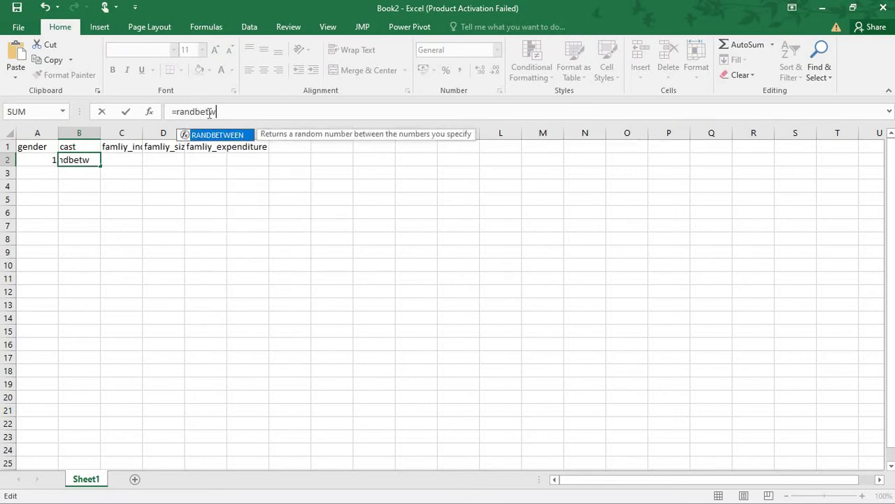
pyautogui.write('een(')
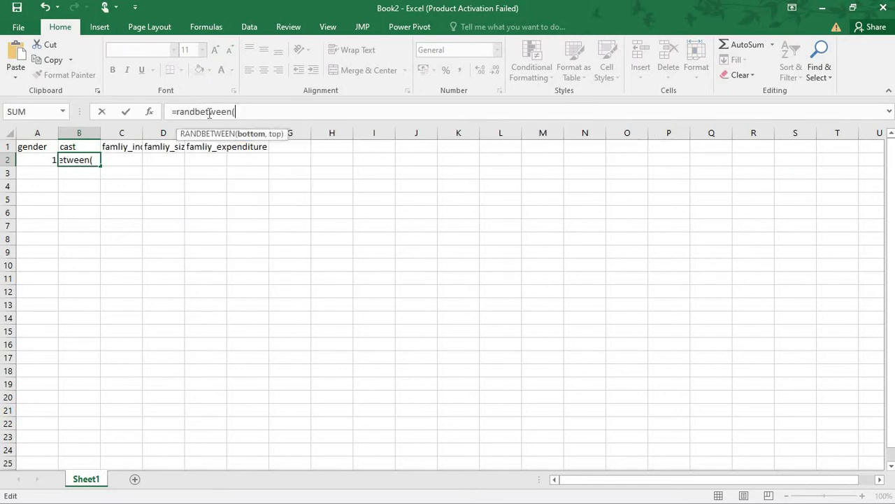
pyautogui.write('1,4)')
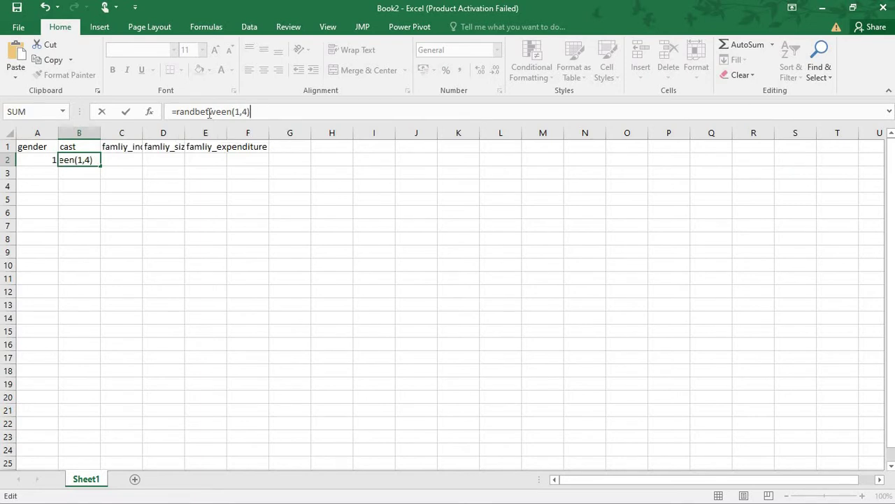
pyautogui.press('Return')
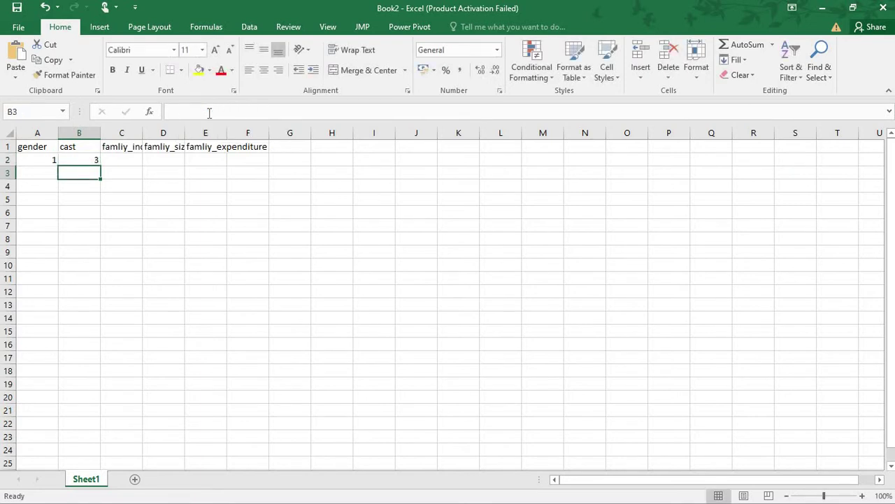
# - Enter =RANDBETWEEN(20000,70000) in C2 for family income
pyautogui.click(124, 147)
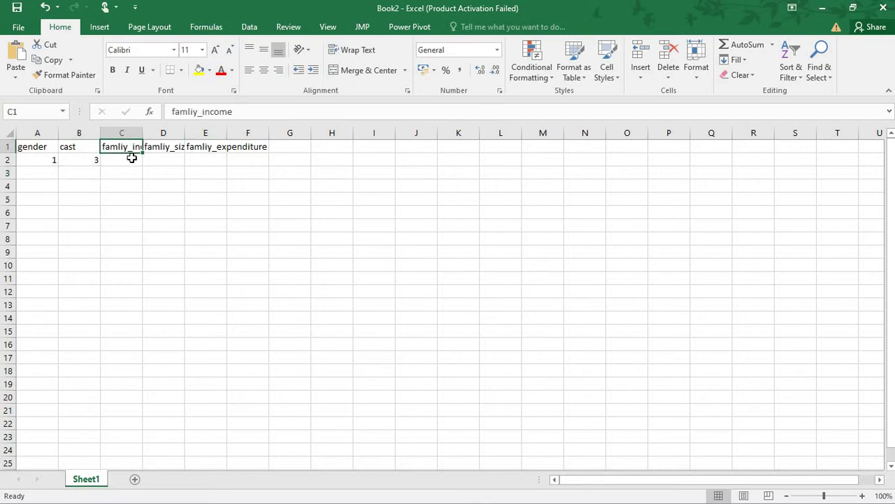
pyautogui.click(130, 157)
pyautogui.click(203, 114)
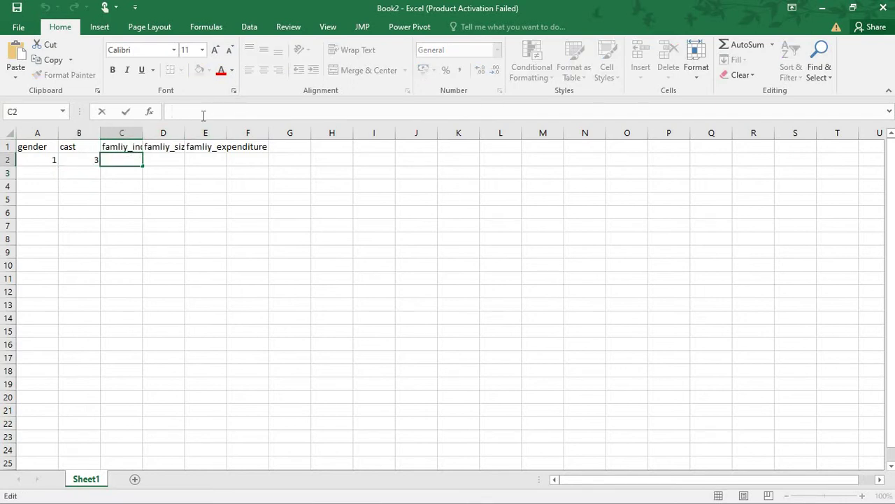
pyautogui.write('=rand')
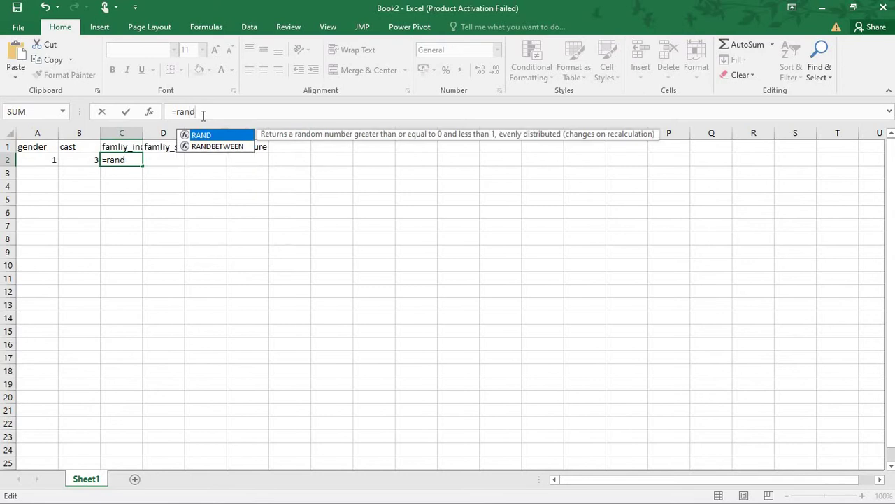
pyautogui.write('between')
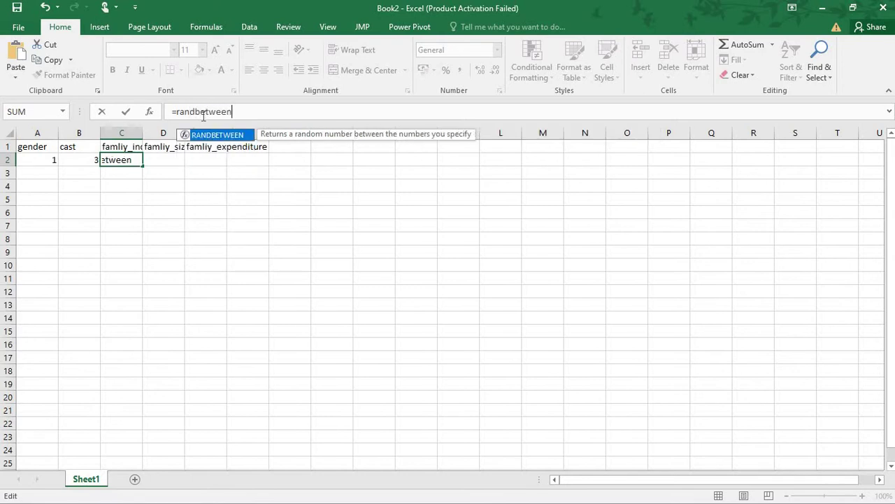
pyautogui.write('(')
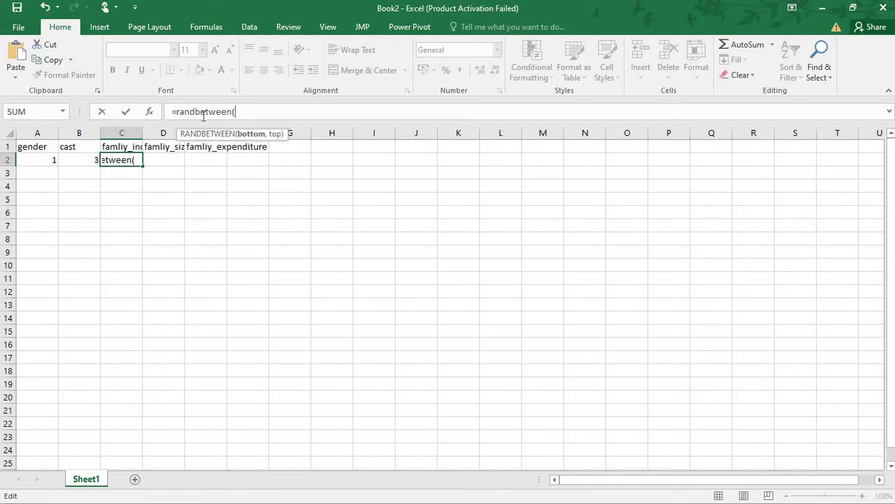
pyautogui.write('20000,')
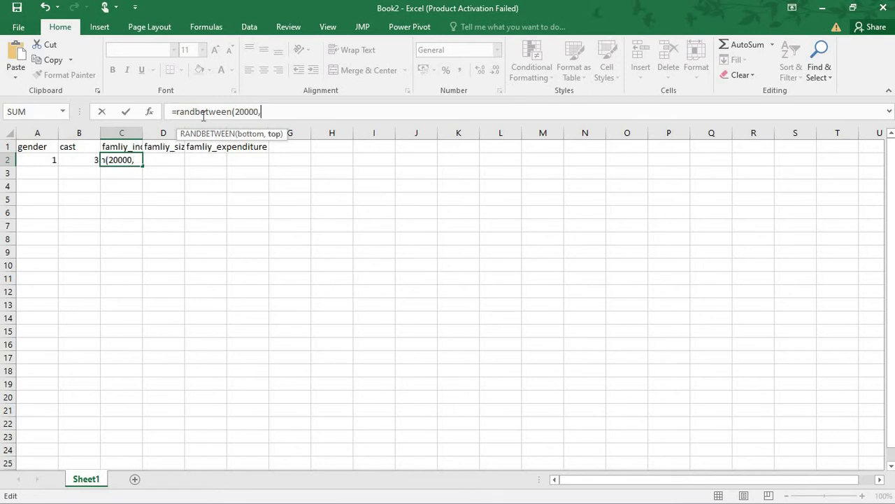
pyautogui.write('70000)')
pyautogui.press('Return')
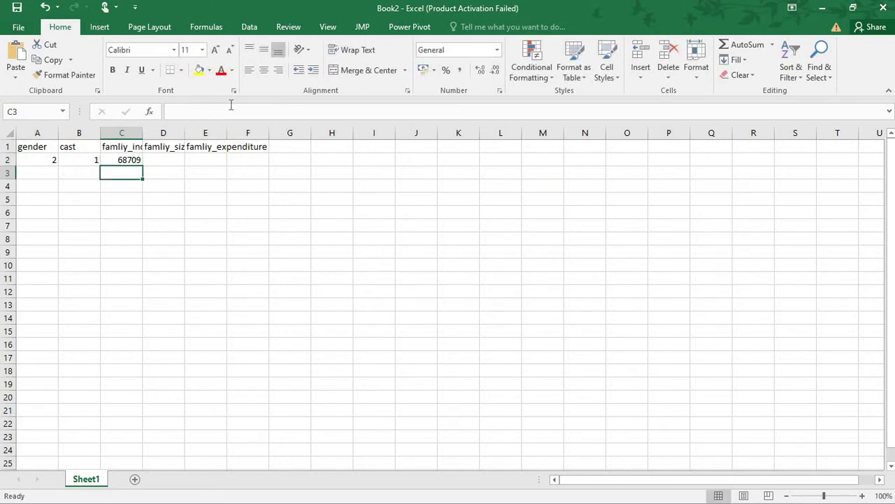
# - Enter =RANDBETWEEN(2,8) in D2 for family size, fixing a stray comma
pyautogui.click(170, 155)
pyautogui.click(205, 114)
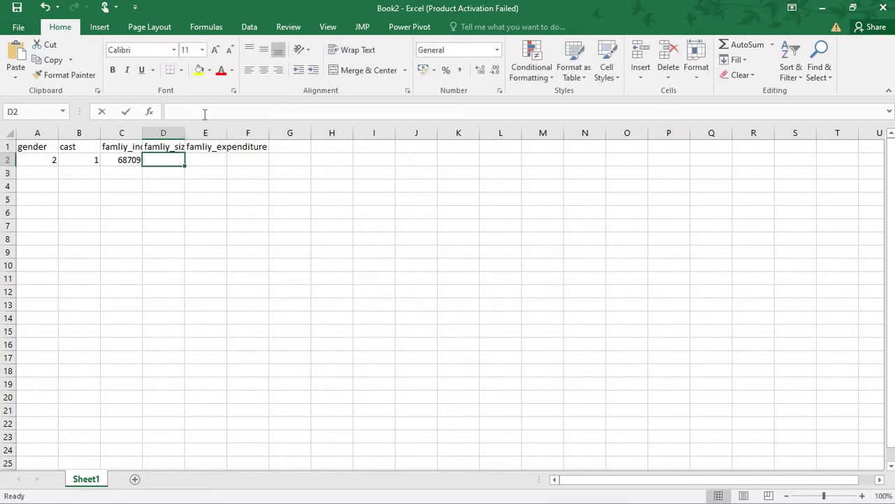
pyautogui.write('=ran')
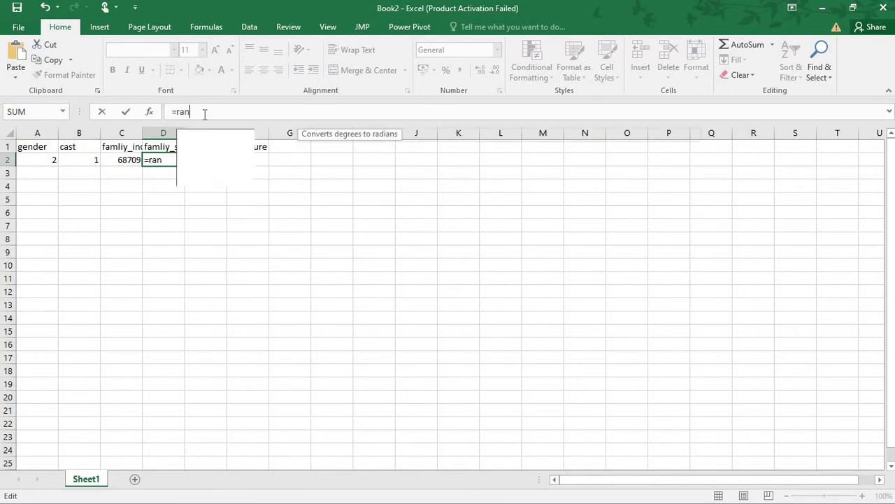
pyautogui.write('dbetw')
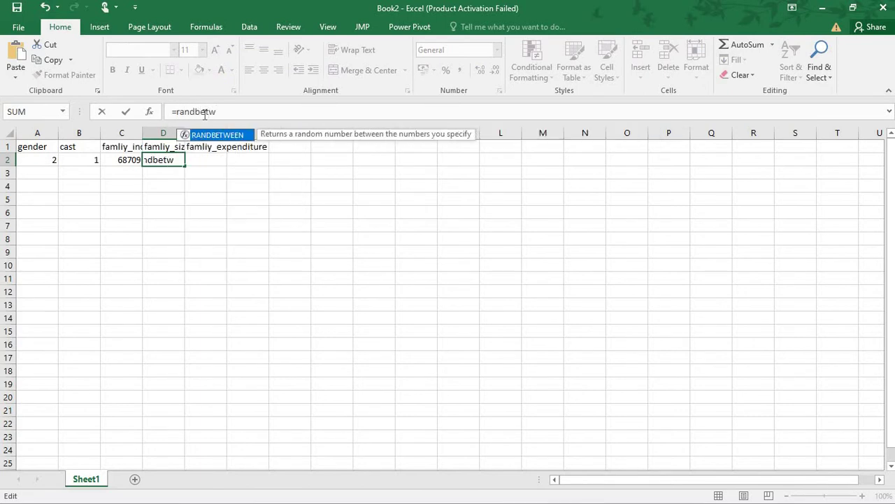
pyautogui.write('een(')
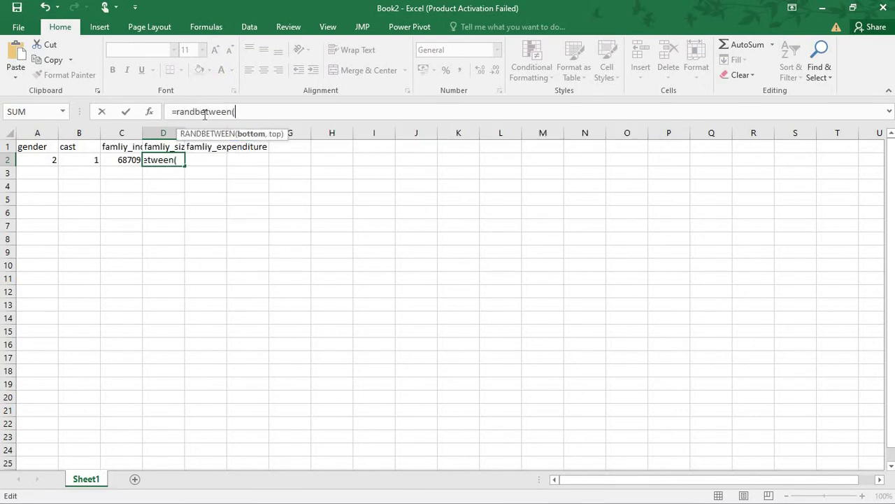
pyautogui.write('2,8,')
pyautogui.press('BackSpace')
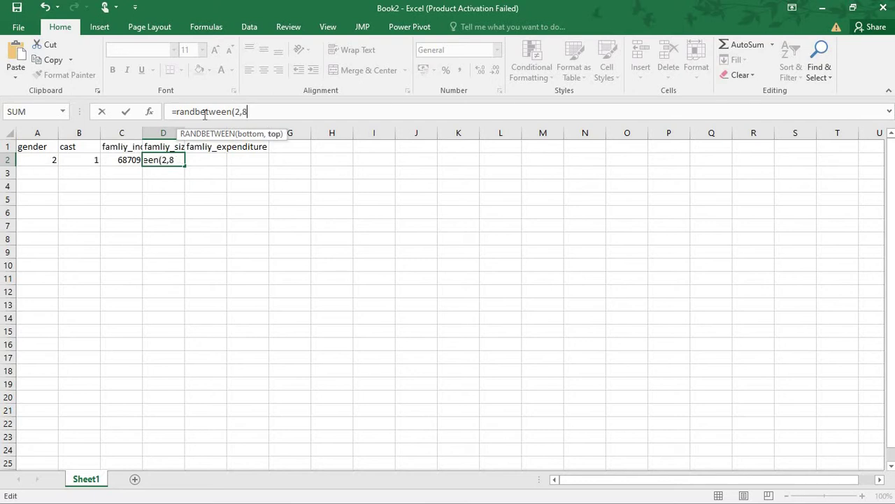
pyautogui.write(')')
pyautogui.press('Return')
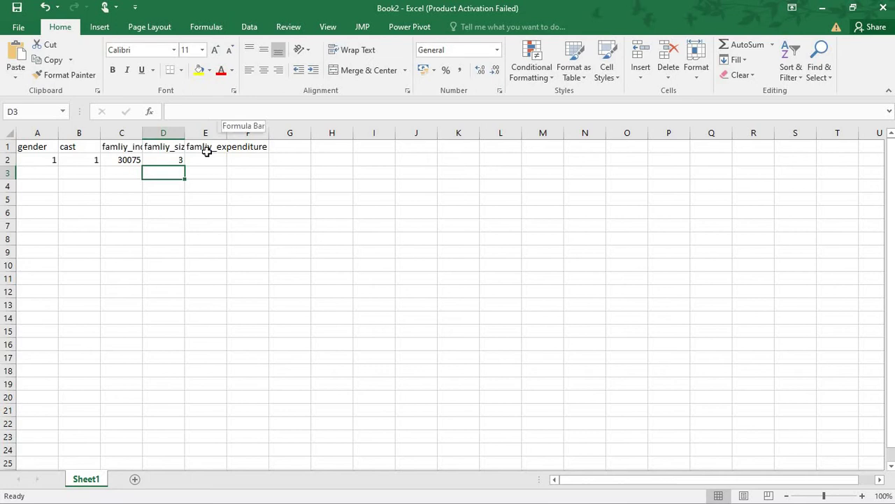
# - Enter =RANDBETWEEN(10000,50000) in E2 and select the formula row A2:E2
pyautogui.click(205, 157)
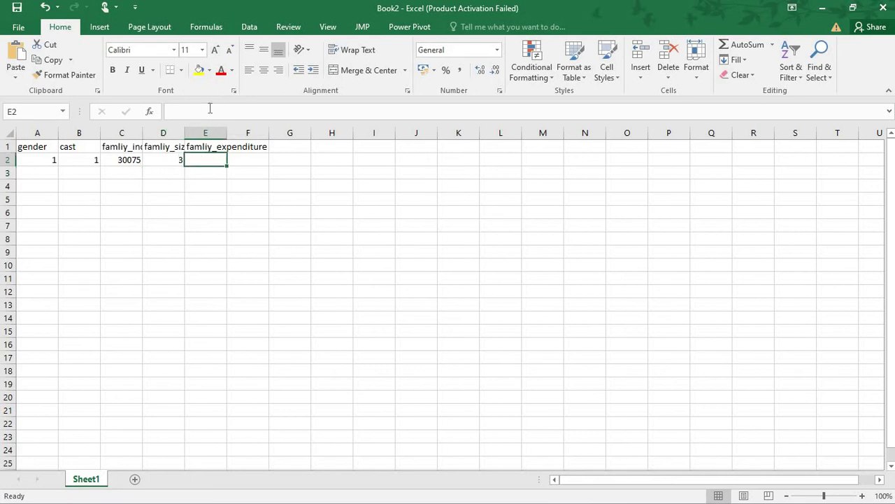
pyautogui.write('=')
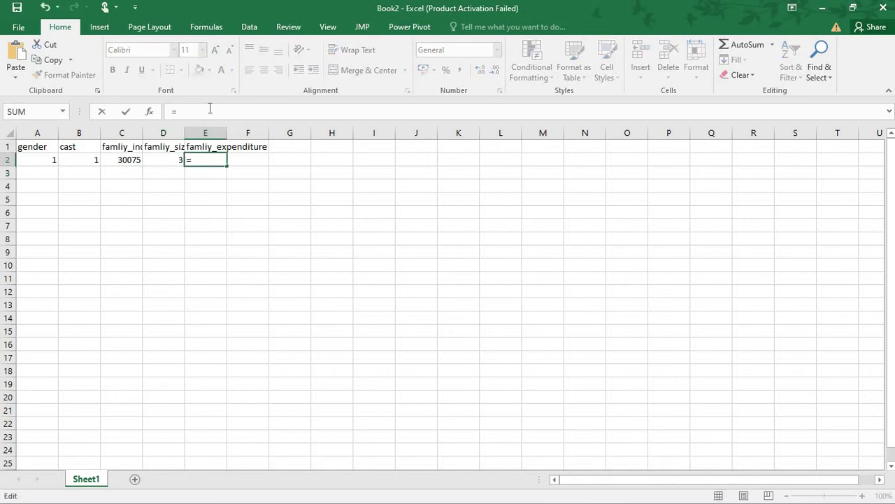
pyautogui.write('randb')
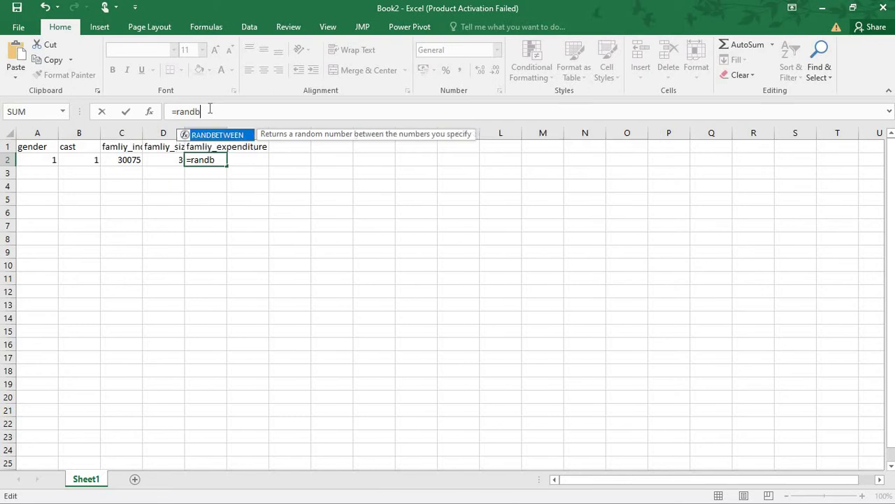
pyautogui.write('etween(')
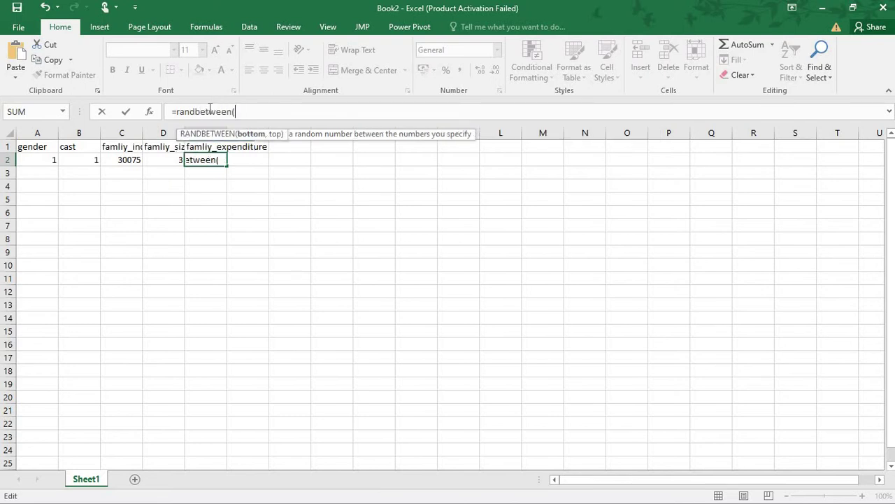
pyautogui.write('10000')
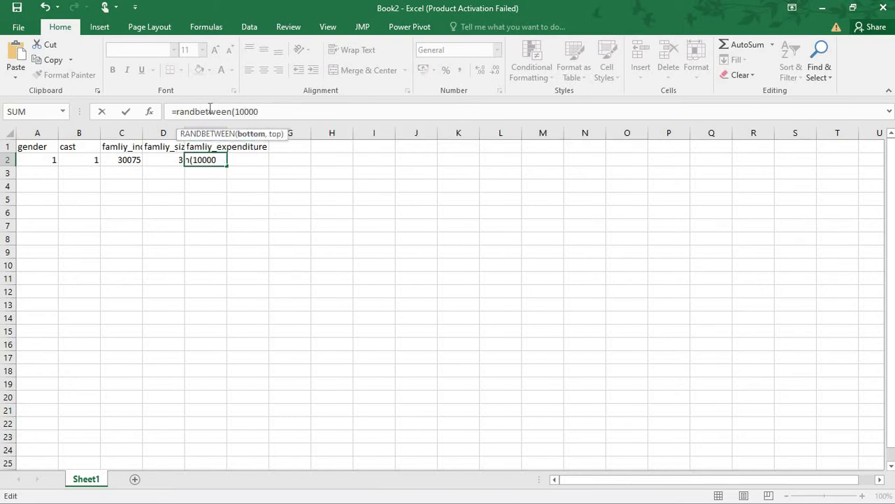
pyautogui.write(',5000')
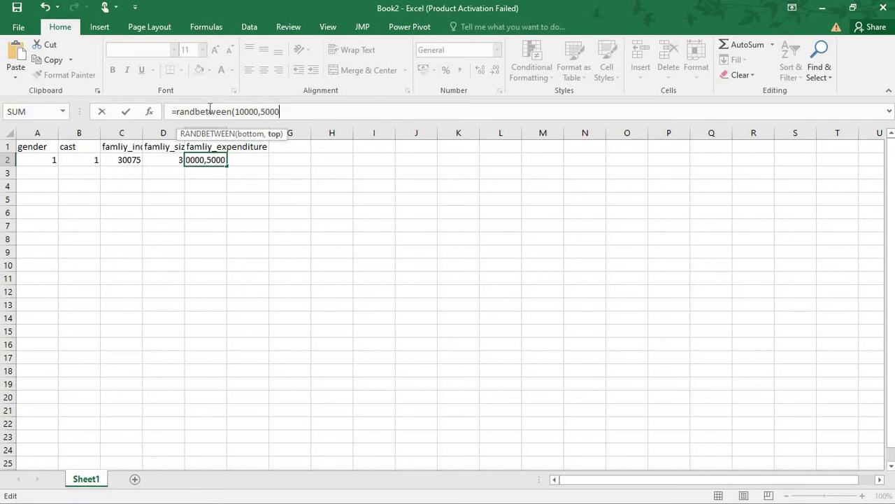
pyautogui.write('0)')
pyautogui.press('Return')
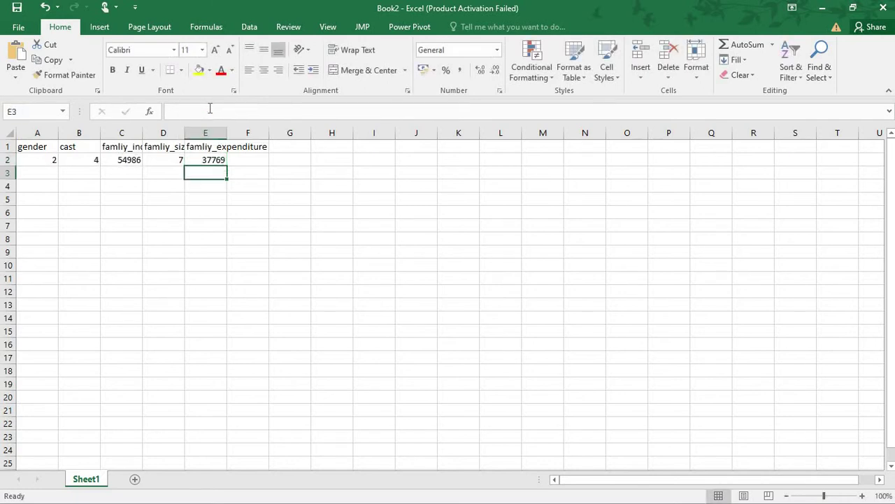
pyautogui.click(245, 158)
pyautogui.click(210, 157)
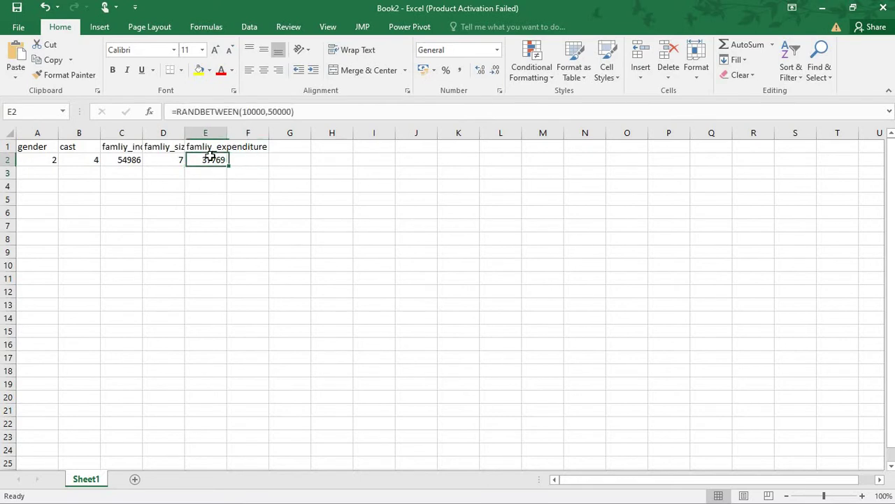
pyautogui.moveTo(40, 159); pyautogui.dragTo(196, 186)
# - Fill the row 2 random formulas down through row 501
pyautogui.press('Return')
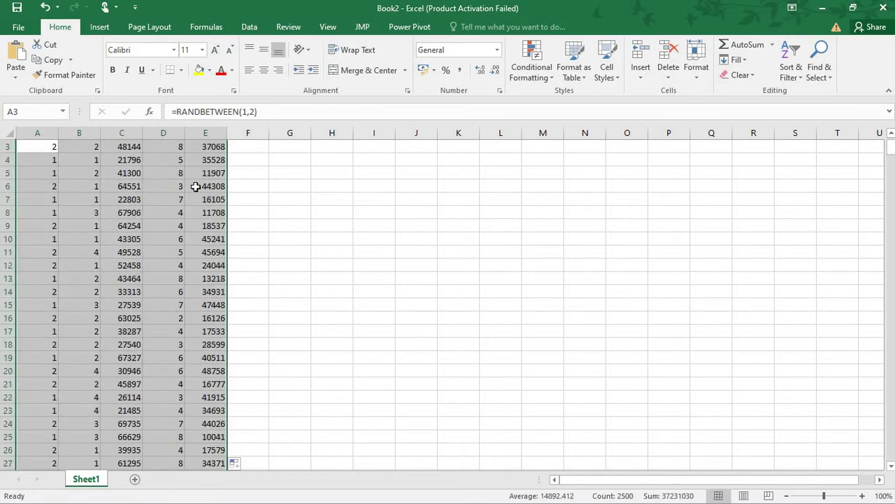
pyautogui.click(252, 196)
pyautogui.scroll(1, 86, 188)
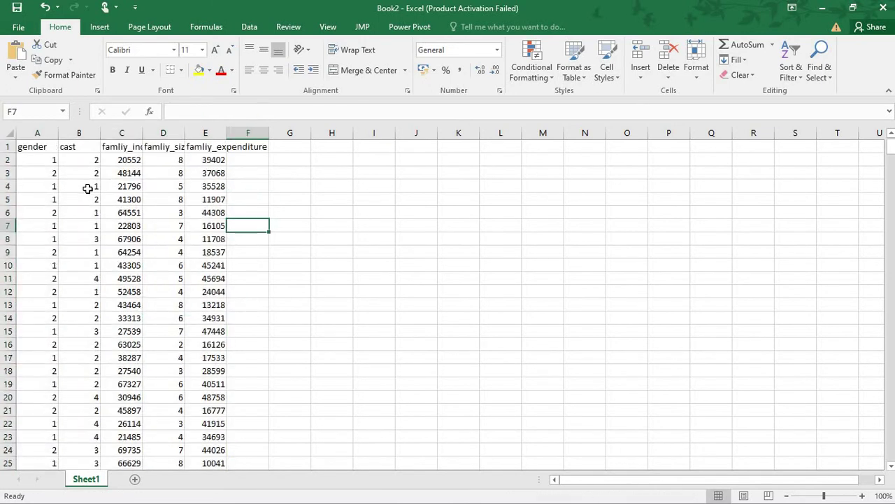
# - Select the five-column data set A1:E501 with its headers and copy it
pyautogui.hotkey('ctrl', 'a')
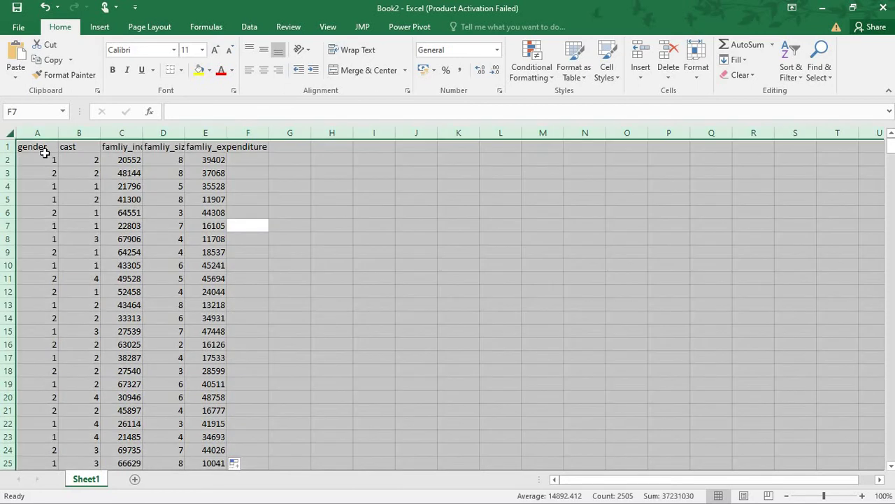
pyautogui.click(44, 154)
pyautogui.moveTo(30, 148); pyautogui.dragTo(224, 451)
pyautogui.hotkey('ctrl', 'c')
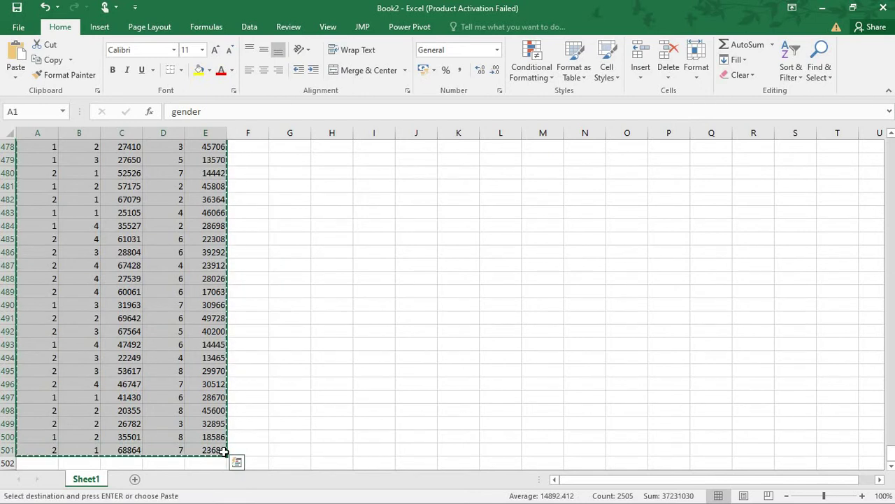
# - Switch to the SPSS Data Editor and check the grid's right-click menu without choosing anything
pyautogui.hotkey('alt', 'Tab')
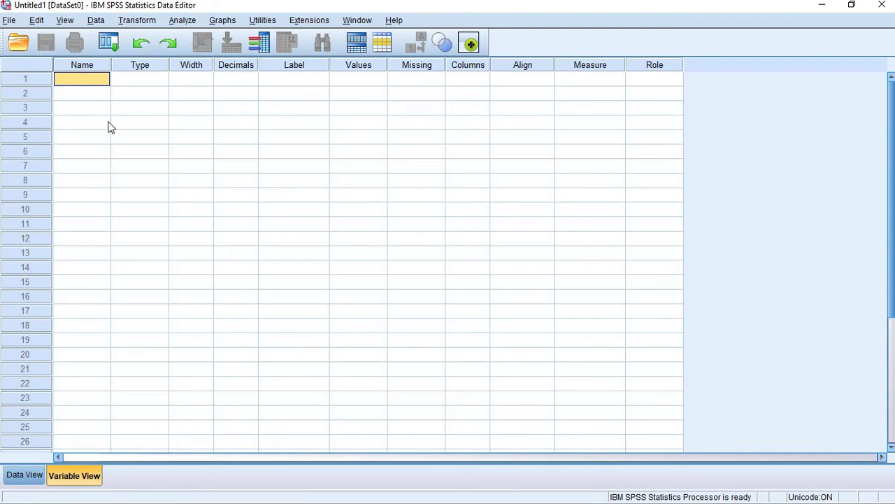
pyautogui.rightClick(150, 163)
pyautogui.press('Escape')
pyautogui.hotkey('alt', 'Tab')
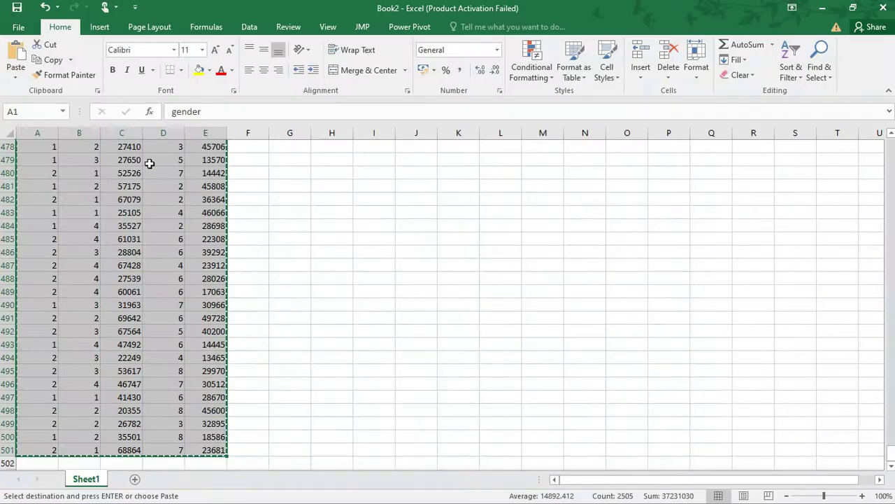
pyautogui.hotkey('alt', 'Tab')
# - Request Variable Information from the first Name cell and dismiss the no-data warning
pyautogui.click(75, 70)
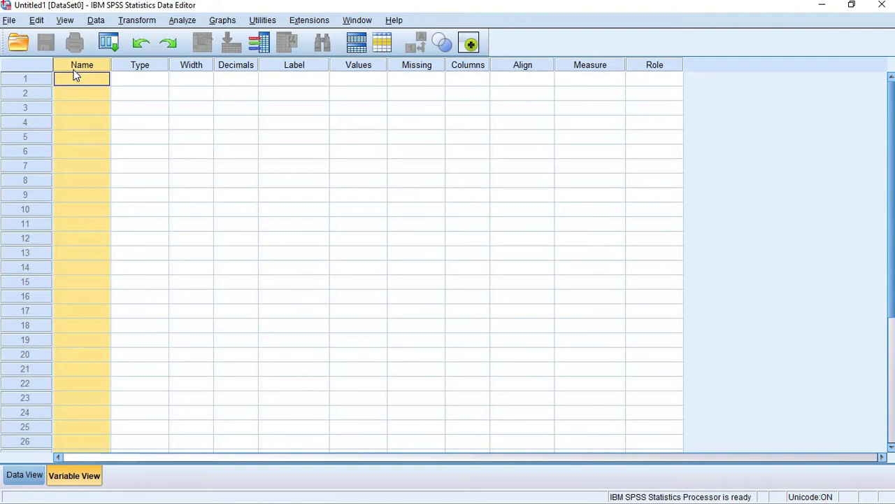
pyautogui.click(69, 77)
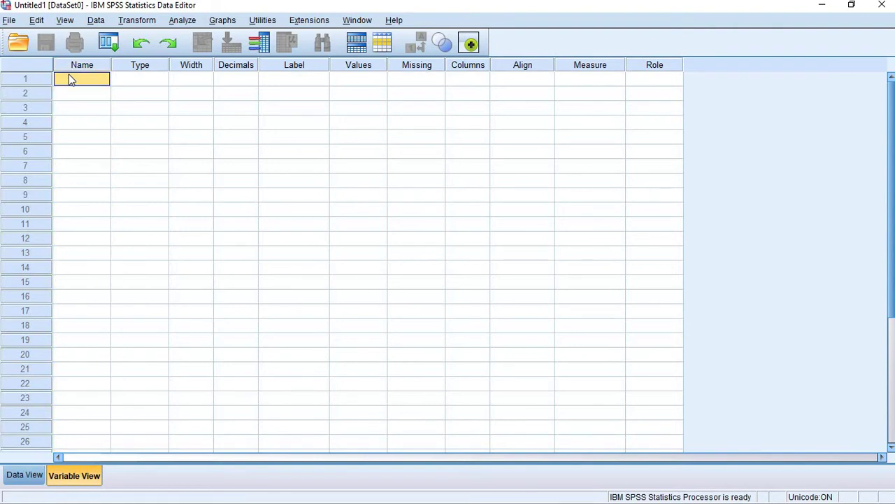
pyautogui.rightClick(87, 87)
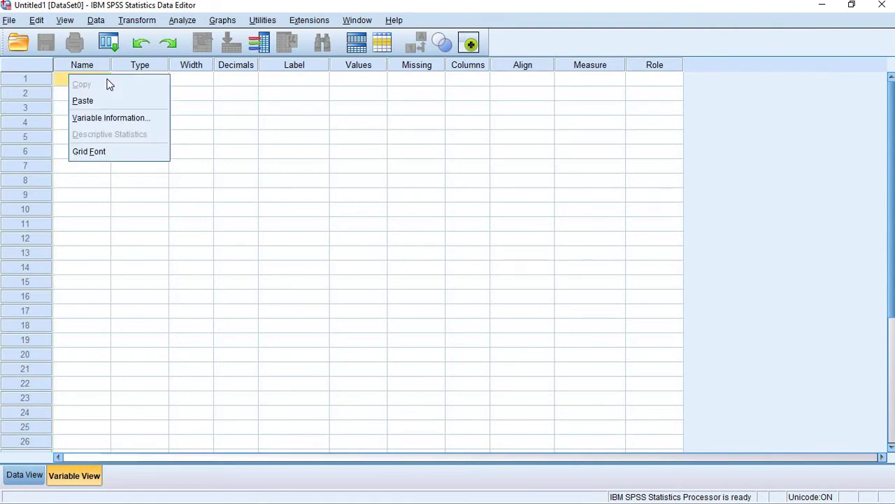
pyautogui.click(84, 119)
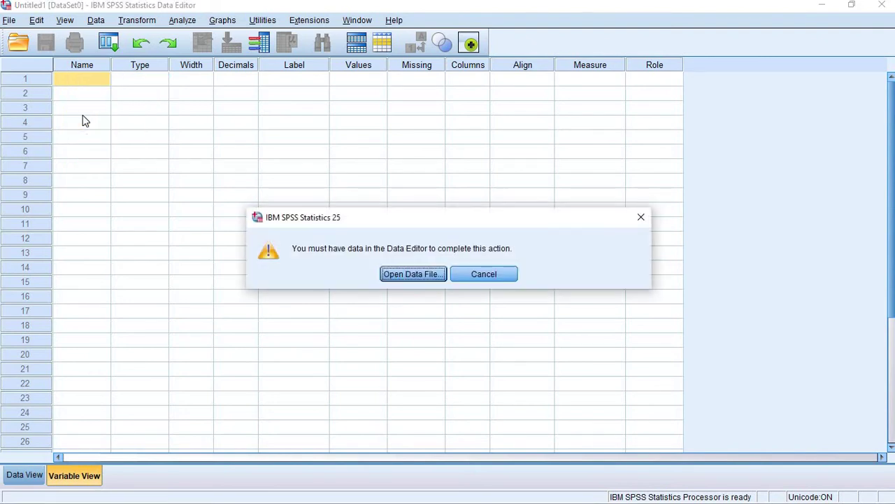
pyautogui.click(641, 218)
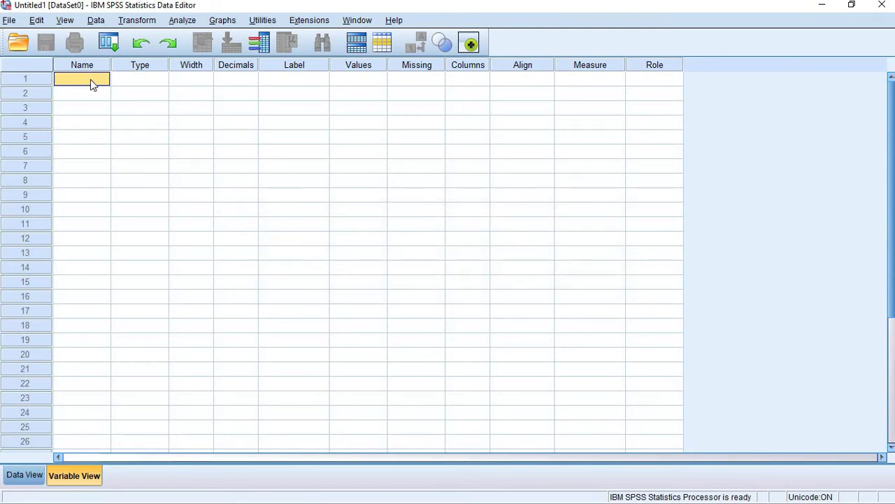
# - Paste the copied Excel data with variable names into Data View cell 1, then view the variable definitions
pyautogui.click(26, 475)
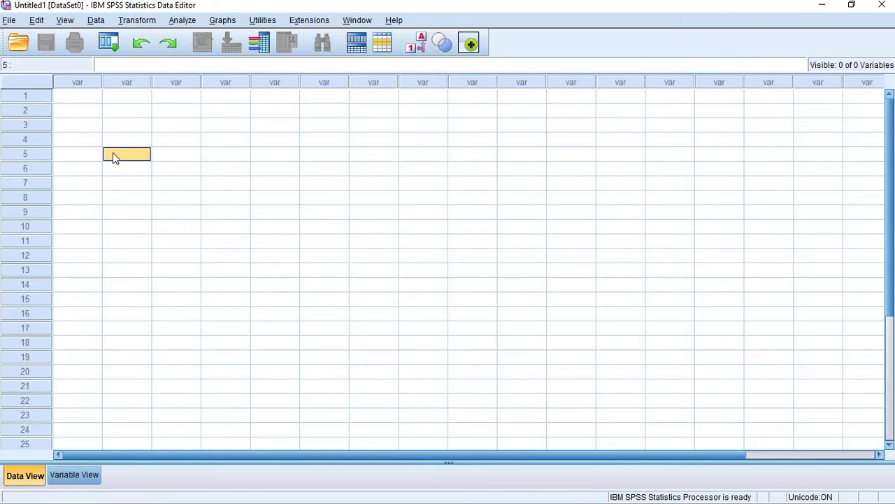
pyautogui.click(77, 97)
pyautogui.rightClick(77, 97)
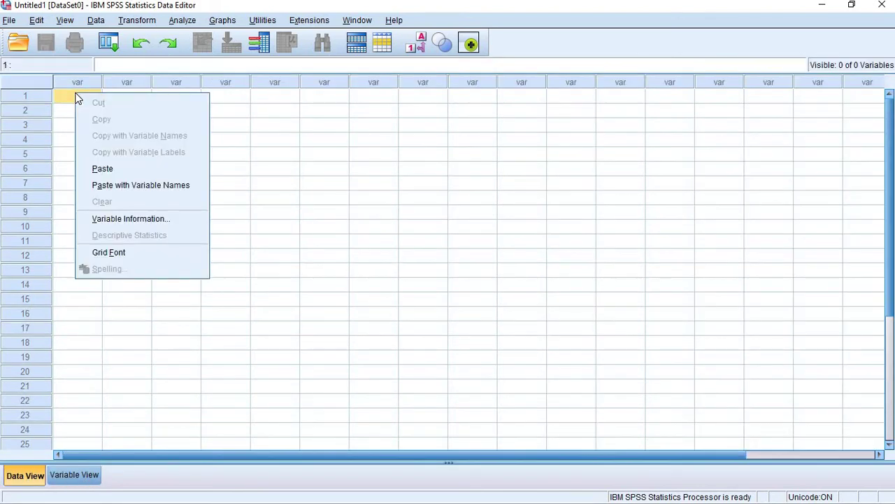
pyautogui.click(138, 184)
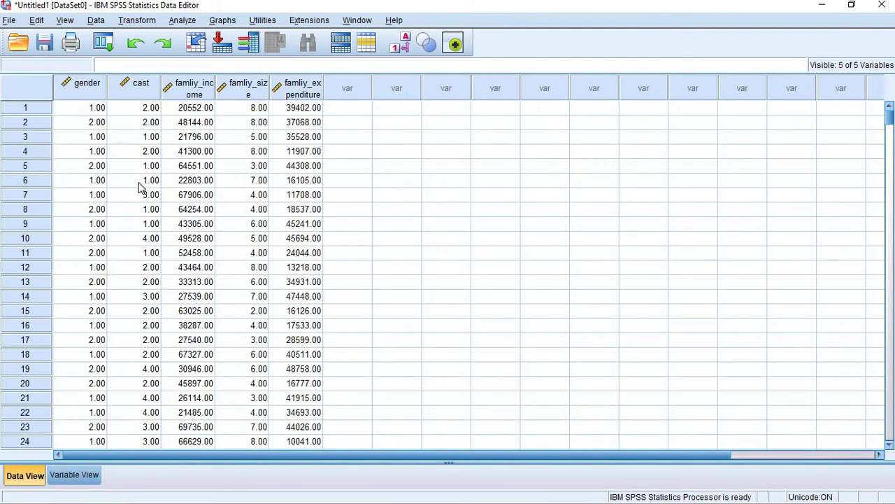
pyautogui.click(61, 475)
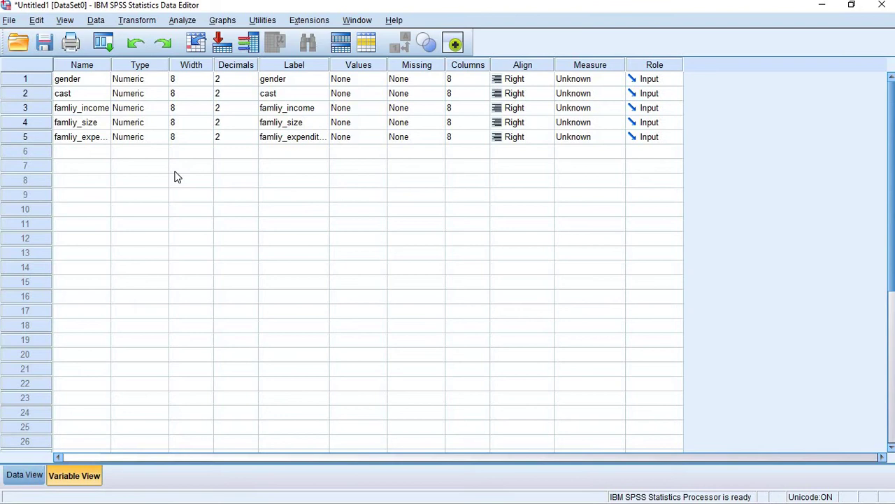
# - Set gender and cast to 0 decimal places
pyautogui.click(235, 81)
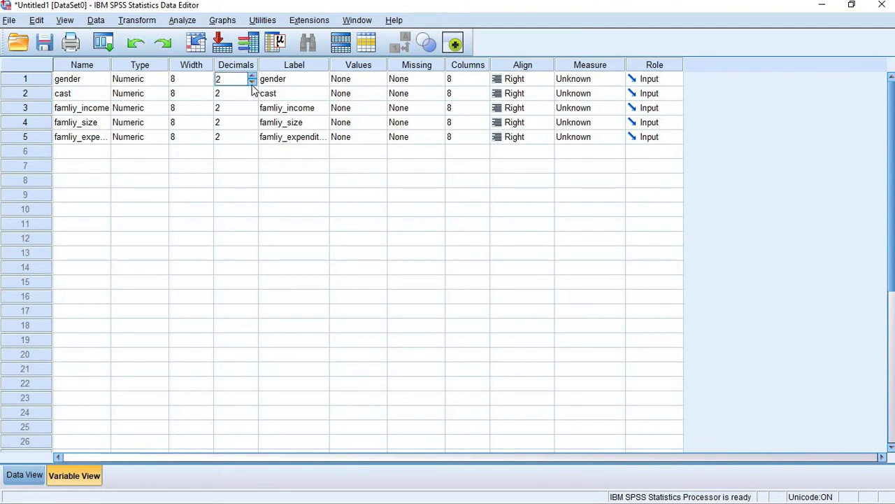
pyautogui.write('0')
pyautogui.click(252, 95)
pyautogui.click(252, 98)
pyautogui.click(253, 108)
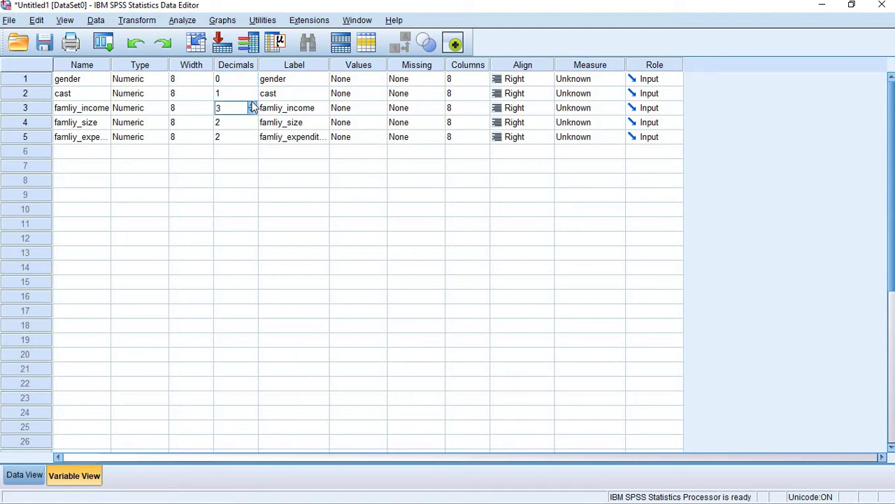
pyautogui.click(252, 104)
pyautogui.click(252, 104)
pyautogui.click(253, 92)
pyautogui.click(253, 91)
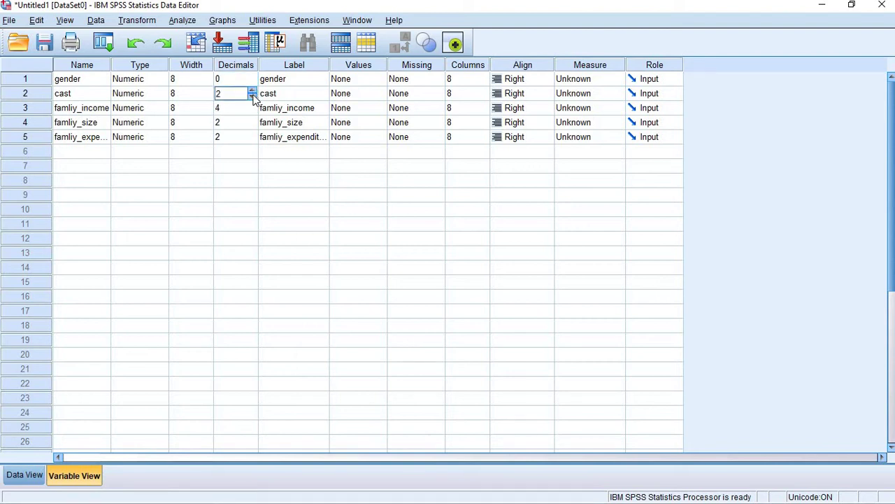
pyautogui.click(253, 98)
pyautogui.click(252, 97)
# - Set famliy_income to 3 decimals and famliy_size to 0, leaving famliy_expenditure at 2
pyautogui.click(248, 109)
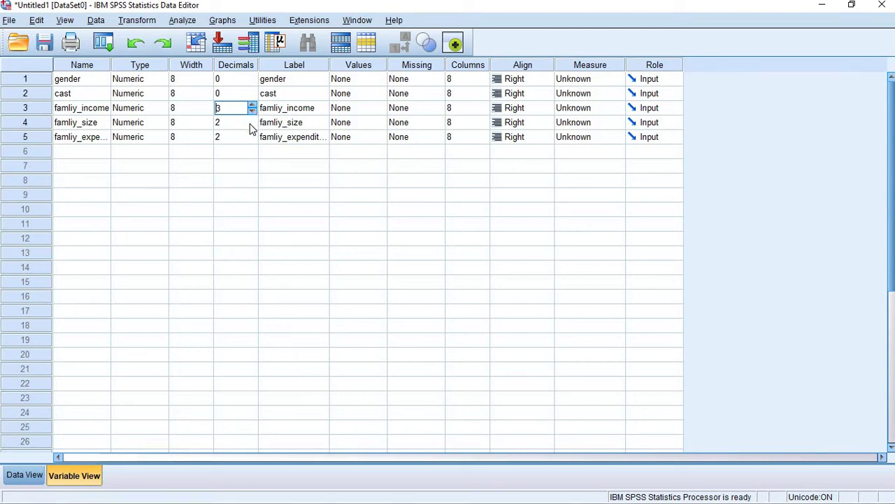
pyautogui.click(252, 125)
pyautogui.click(251, 124)
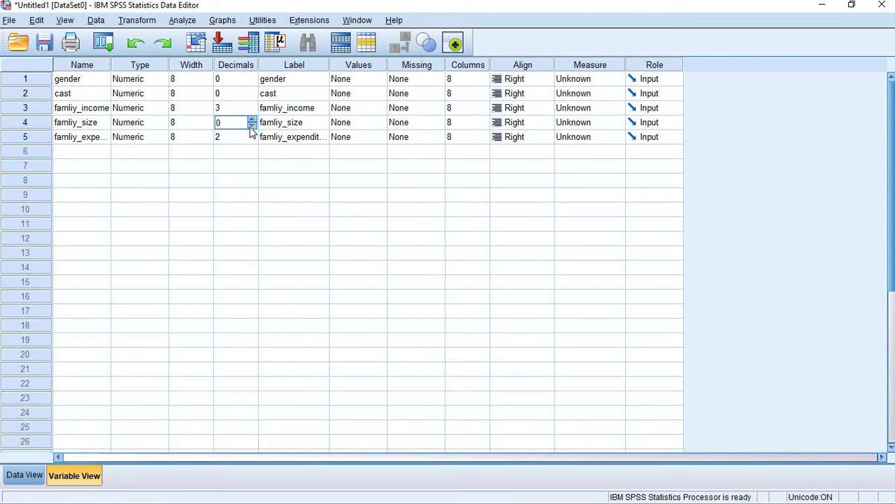
pyautogui.click(246, 140)
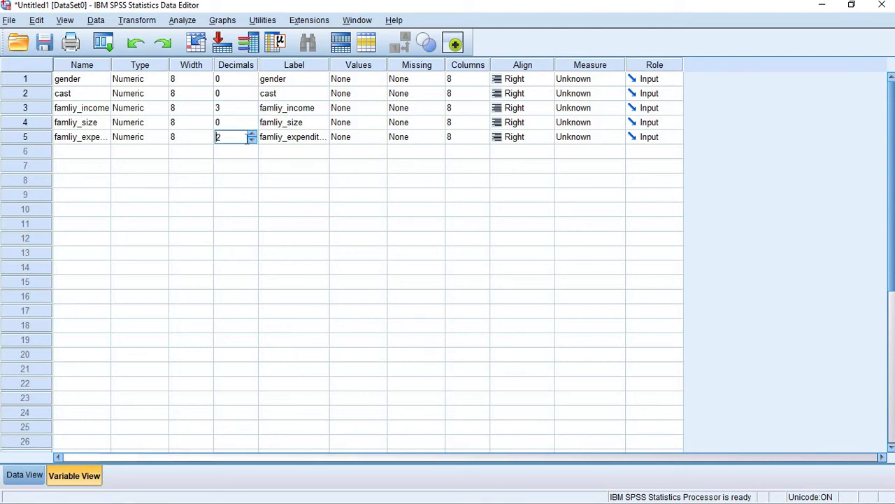
pyautogui.click(294, 80)
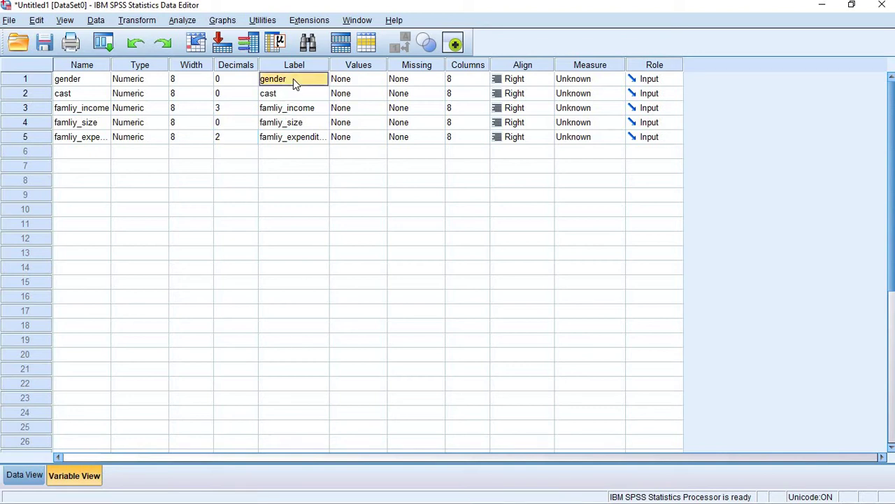
# - In gender's Value Labels dialog, add 1 = male and 2 = female and confirm
pyautogui.click(346, 81)
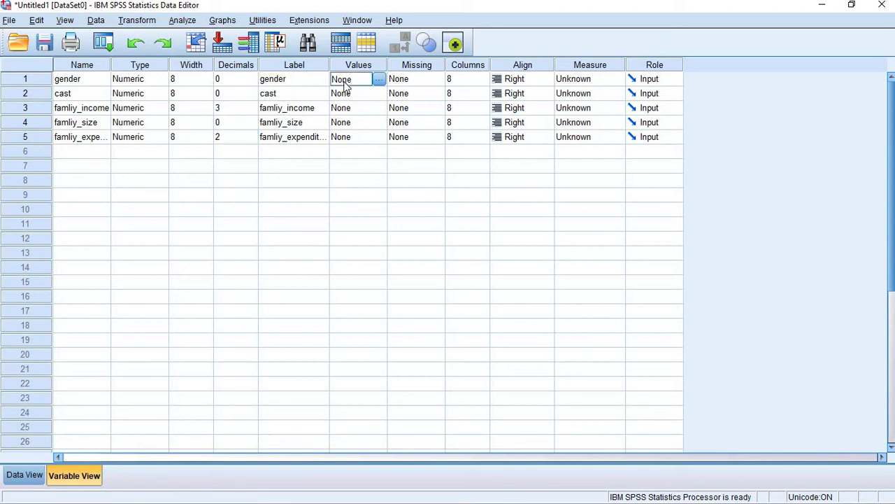
pyautogui.click(378, 80)
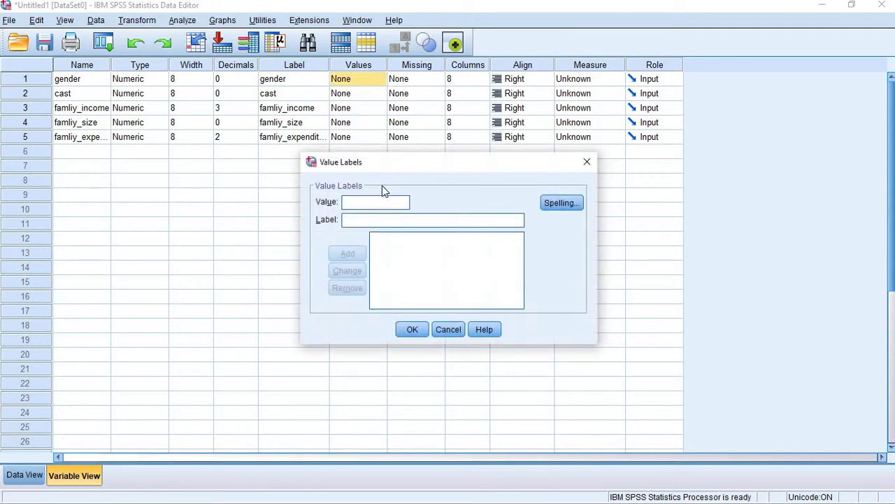
pyautogui.write('1')
pyautogui.click(359, 221)
pyautogui.write('male')
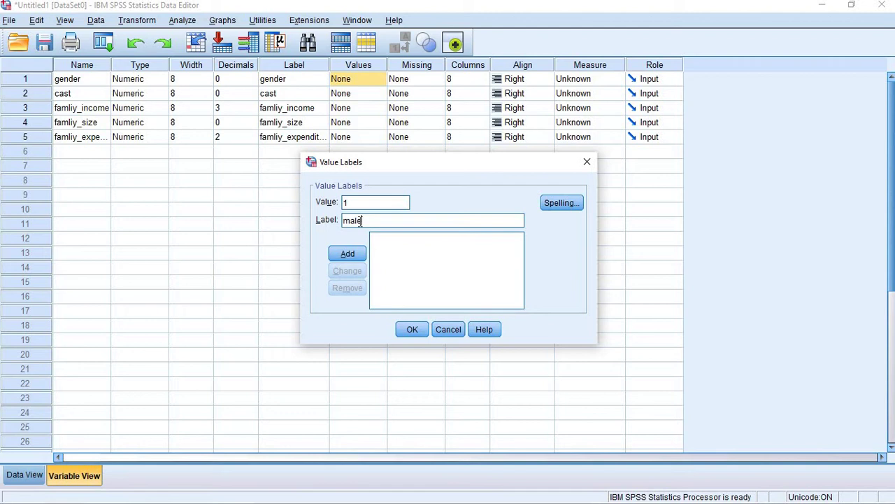
pyautogui.click(348, 253)
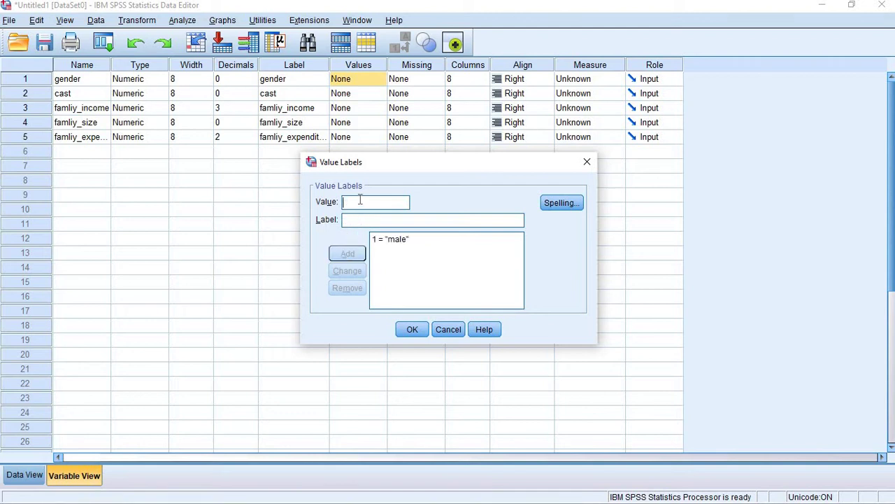
pyautogui.write('2')
pyautogui.write('femali')
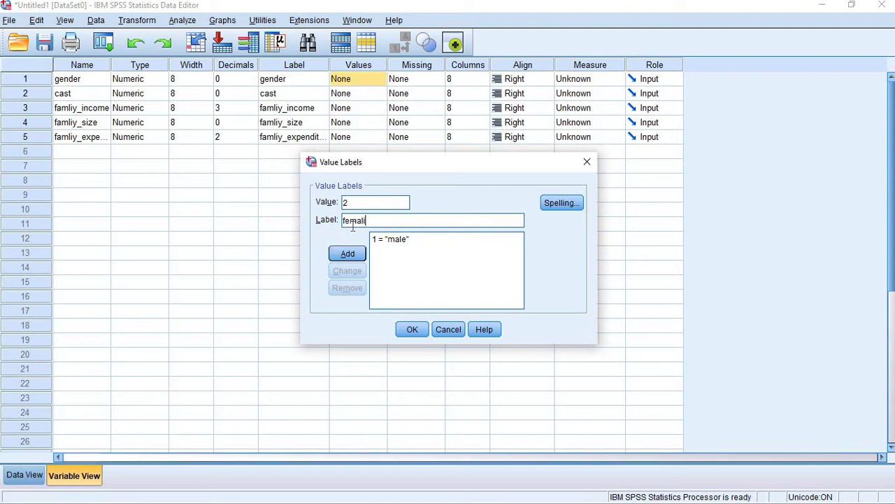
pyautogui.press('BackSpace')
pyautogui.write('e')
pyautogui.click(347, 253)
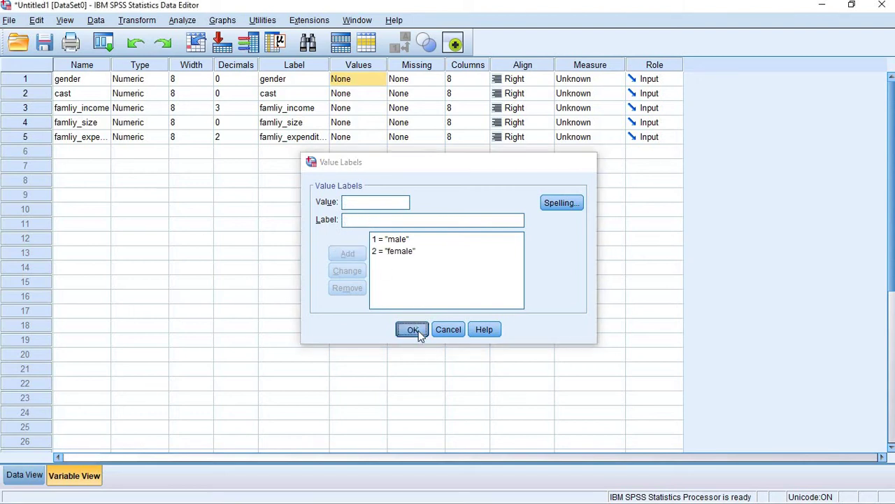
pyautogui.click(413, 329)
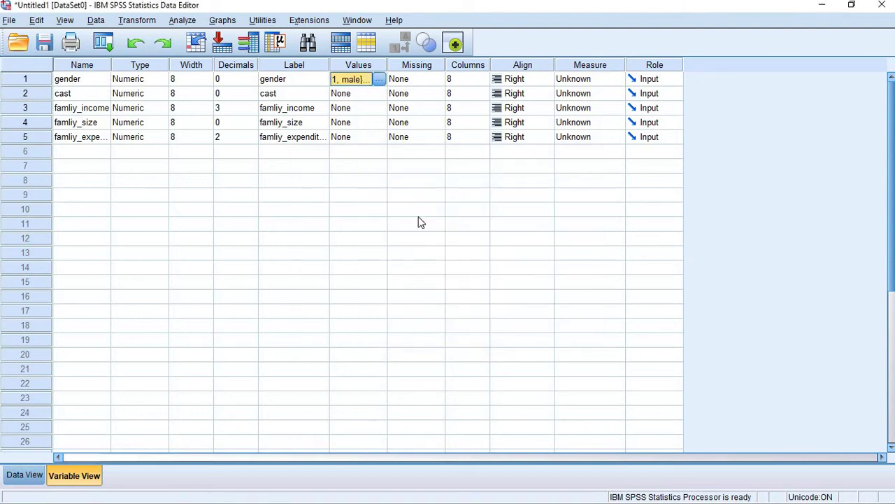
# - In cast's Value Labels dialog, add 1 = obc, 2 = sc, 3 = st, 4 = oc and confirm
pyautogui.click(369, 95)
pyautogui.click(379, 94)
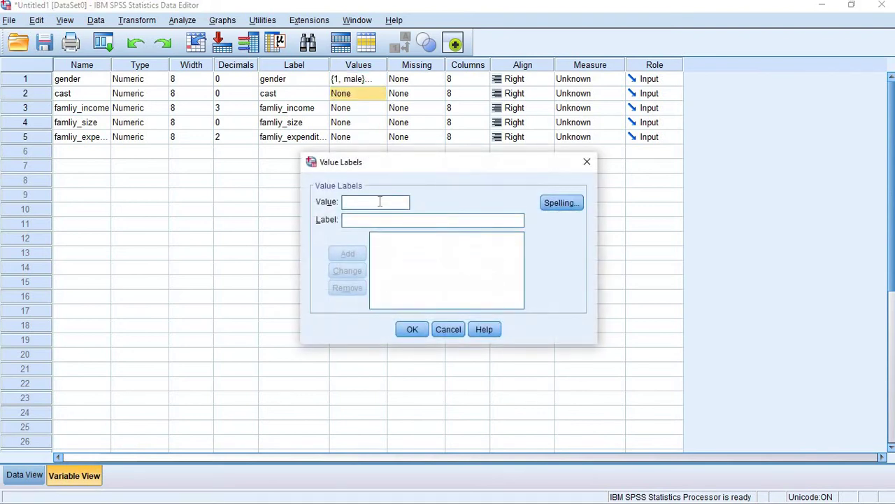
pyautogui.write('10')
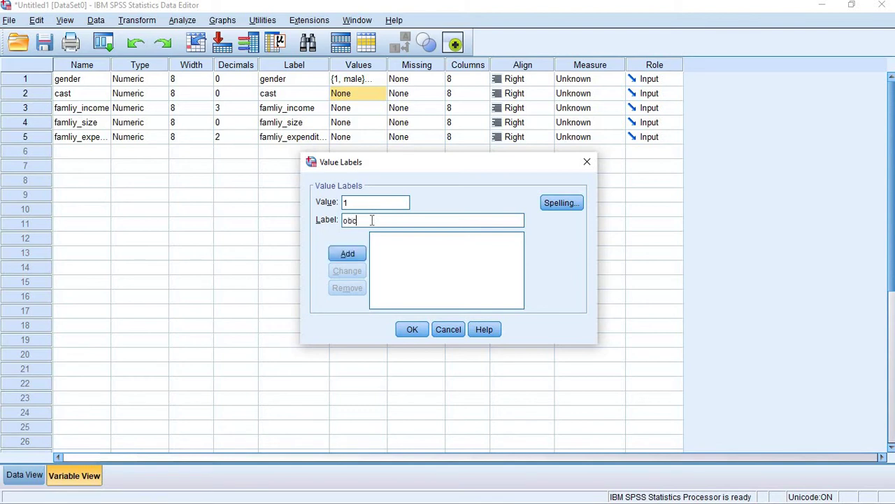
pyautogui.click(350, 255)
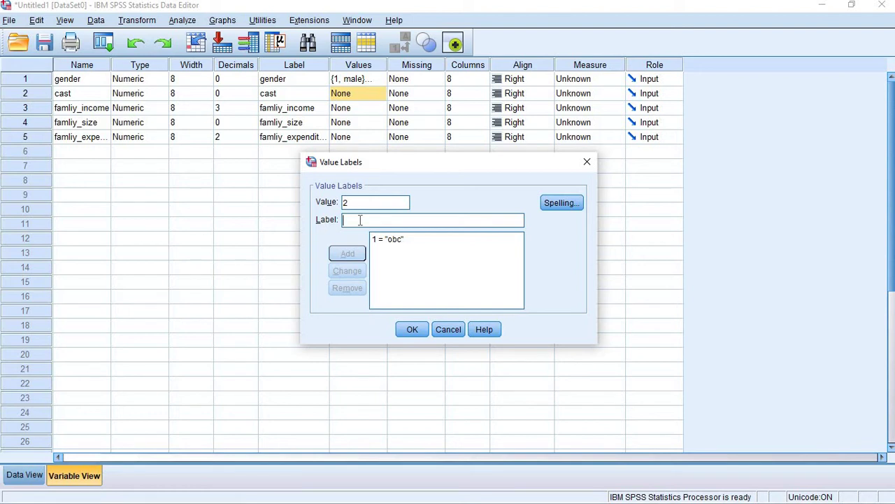
pyautogui.write('sc')
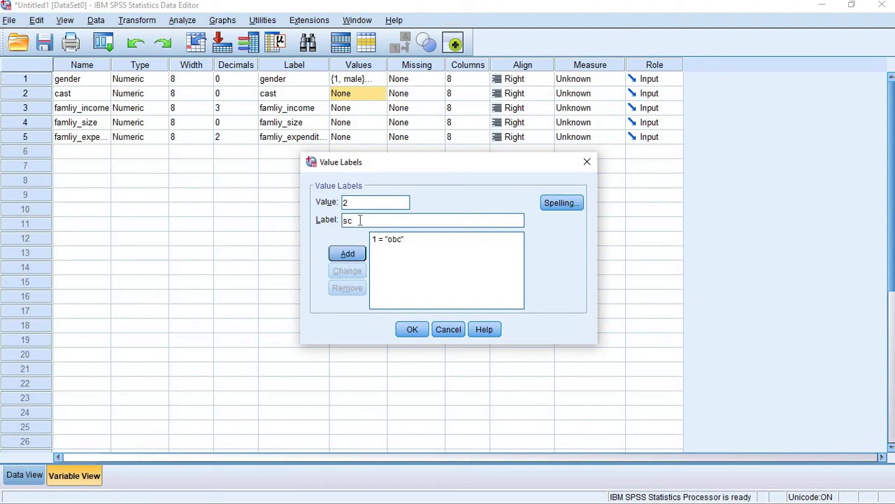
pyautogui.click(348, 253)
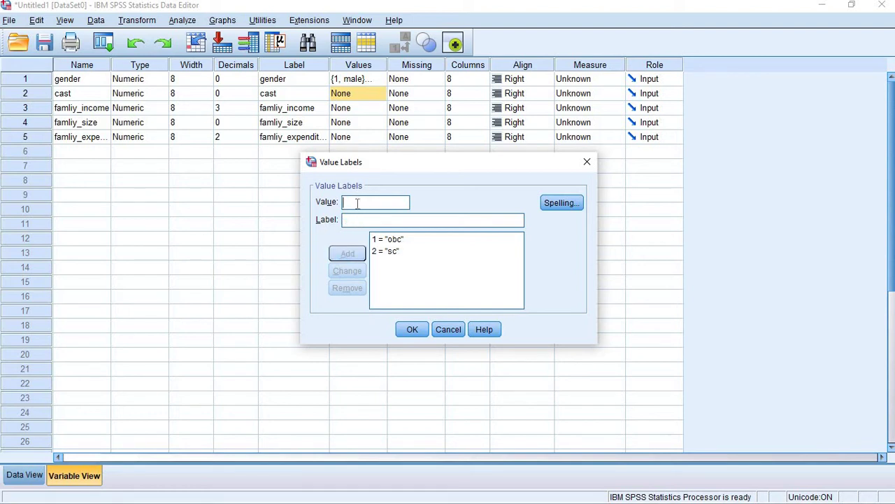
pyautogui.write('3')
pyautogui.write('st')
pyautogui.click(347, 253)
pyautogui.write('4')
pyautogui.write('oc')
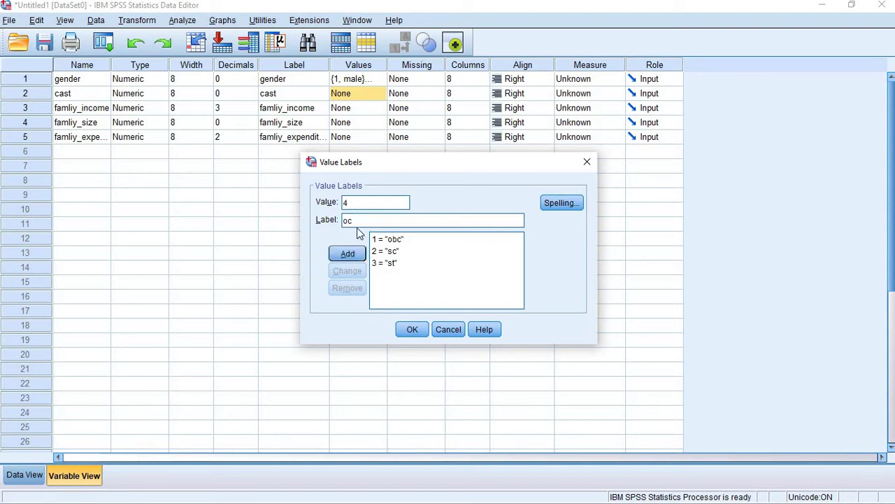
pyautogui.click(339, 255)
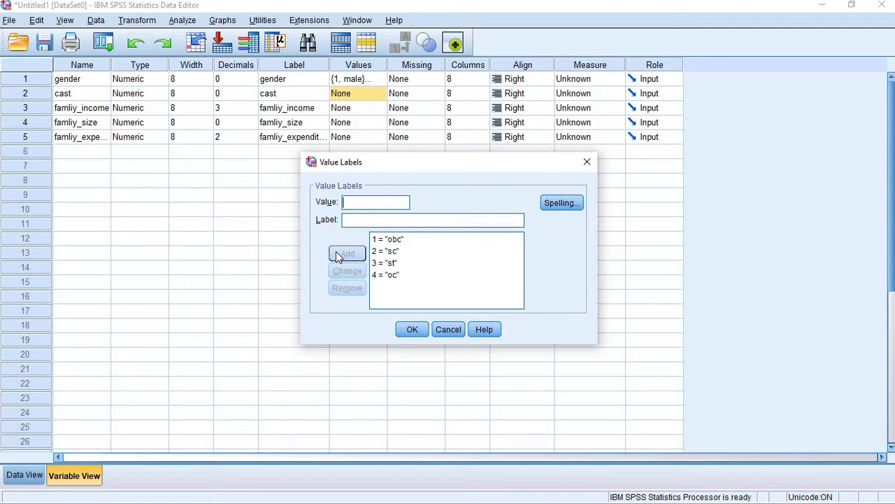
pyautogui.click(416, 332)
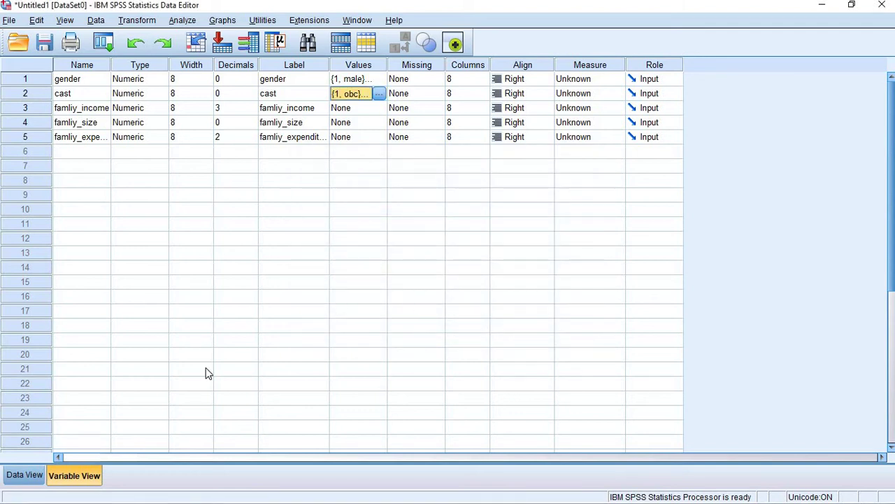
# - Switch back to Data View, where gender, cast and famliy_size now show whole numbers
pyautogui.click(25, 475)
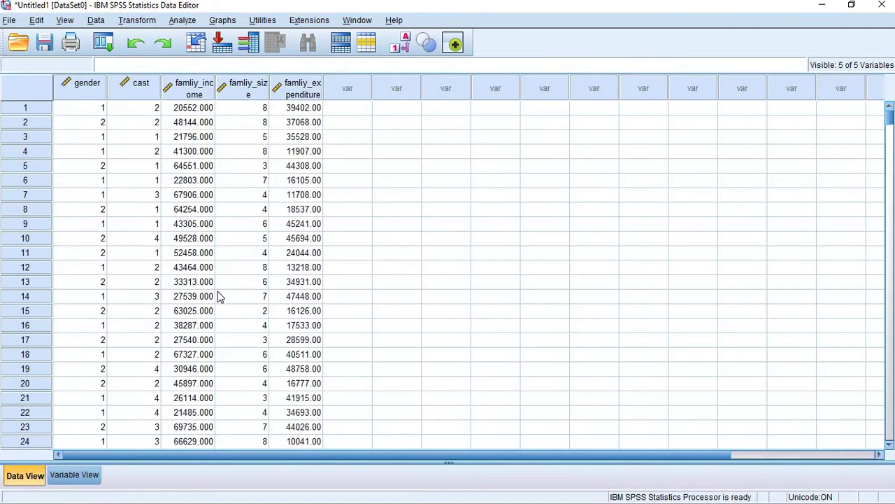
pyautogui.click(219, 295)
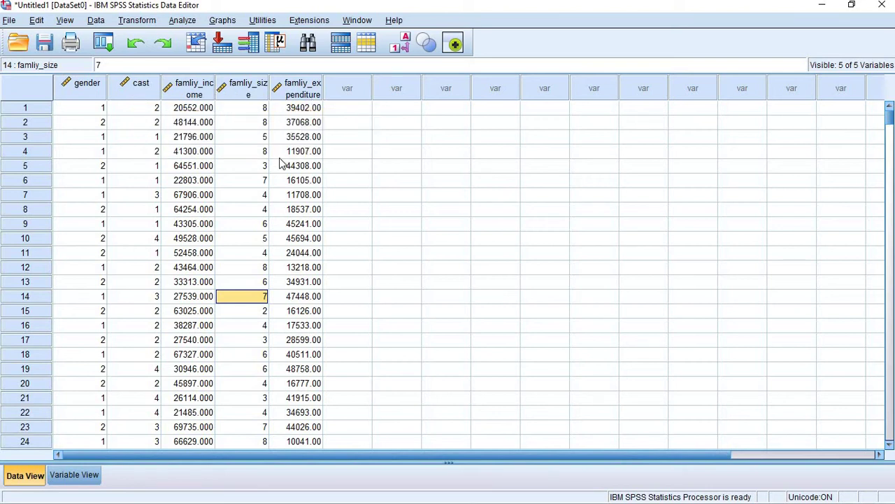
# - Build a legacy simple bar chart of case counts with cast on the category axis
pyautogui.click(222, 21)
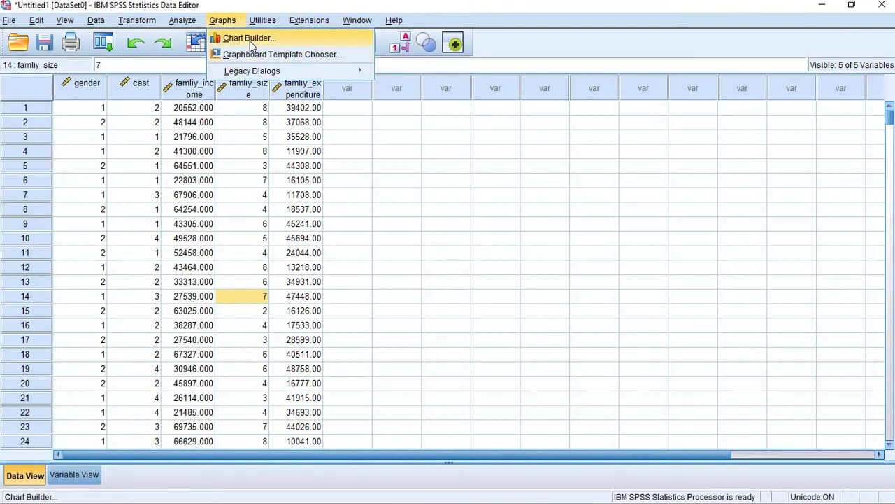
pyautogui.moveTo(246, 73)
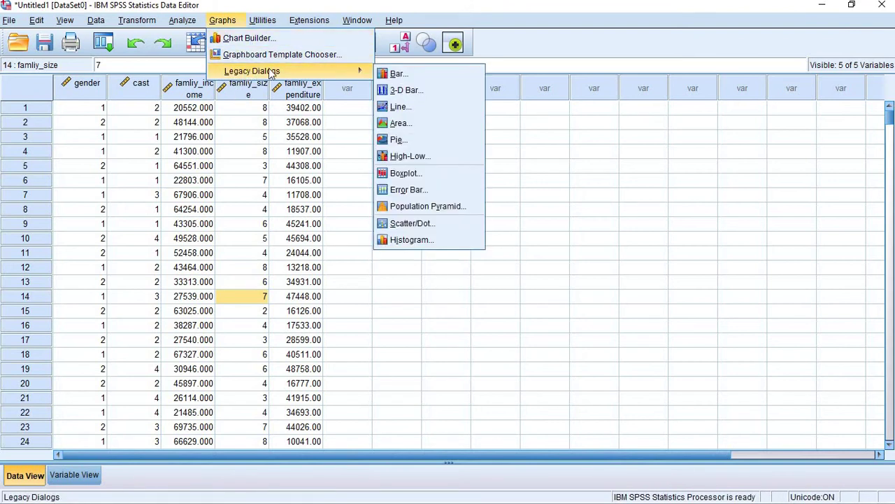
pyautogui.click(360, 72)
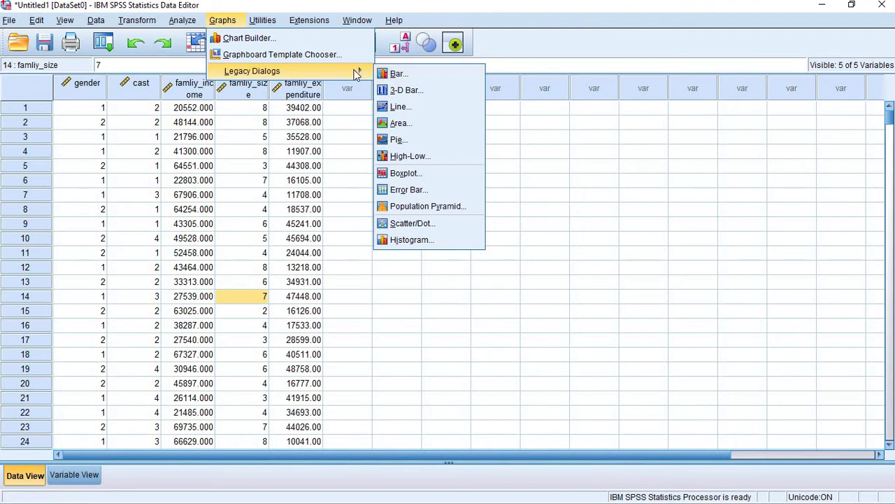
pyautogui.click(389, 75)
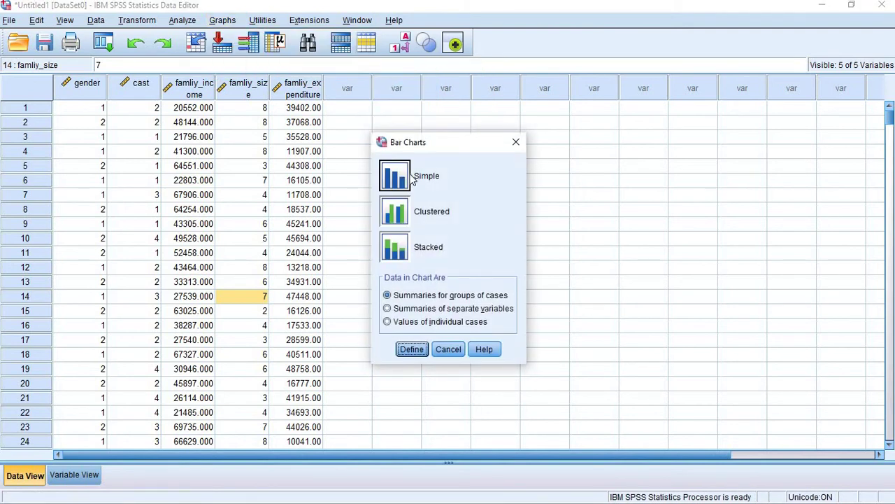
pyautogui.click(412, 349)
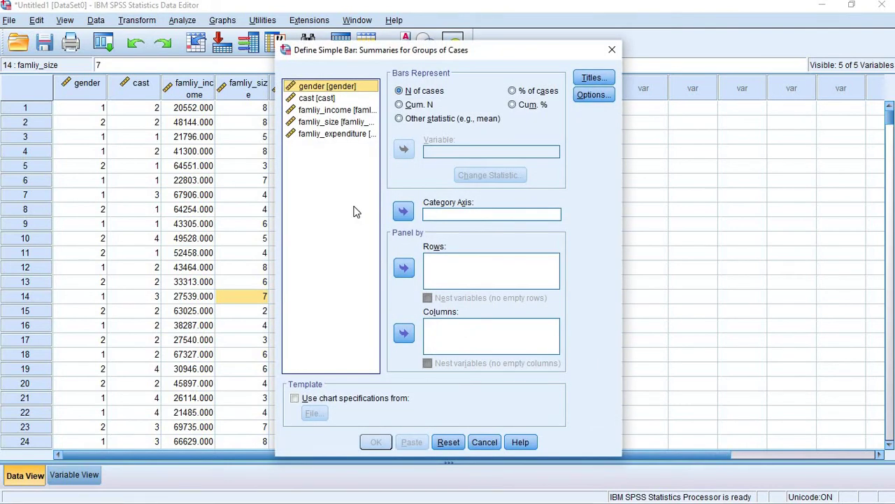
pyautogui.click(318, 97)
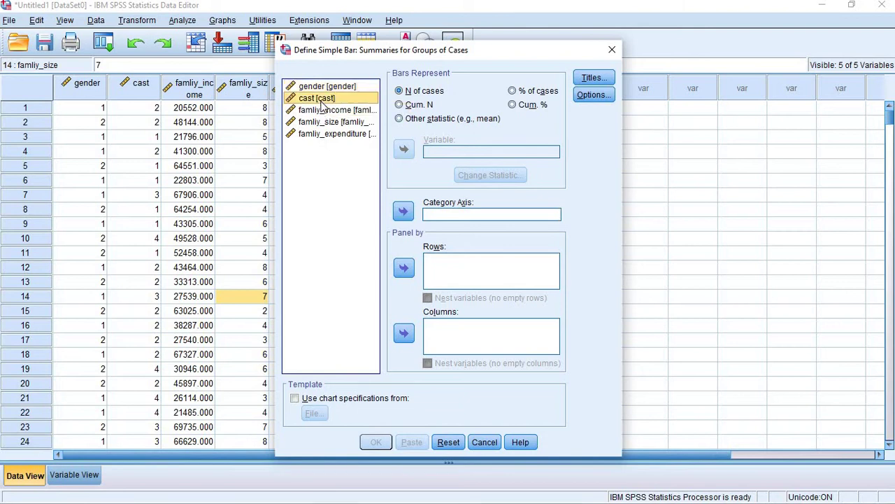
pyautogui.click(405, 212)
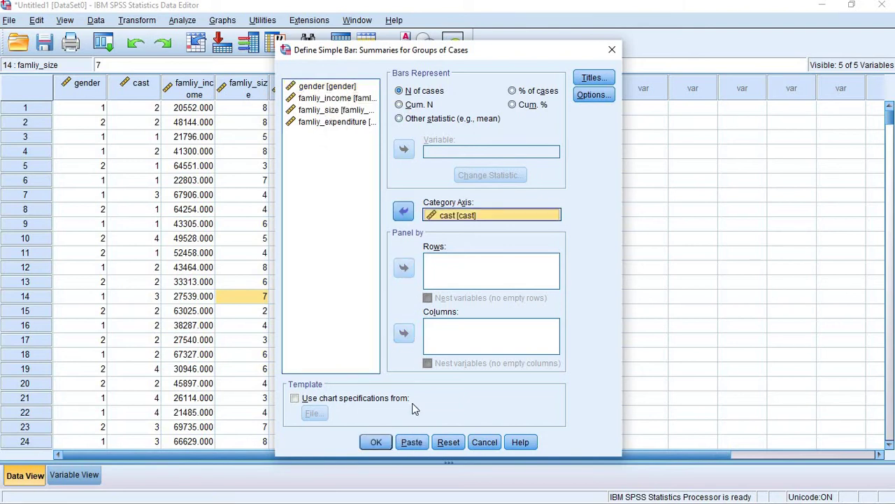
pyautogui.click(376, 441)
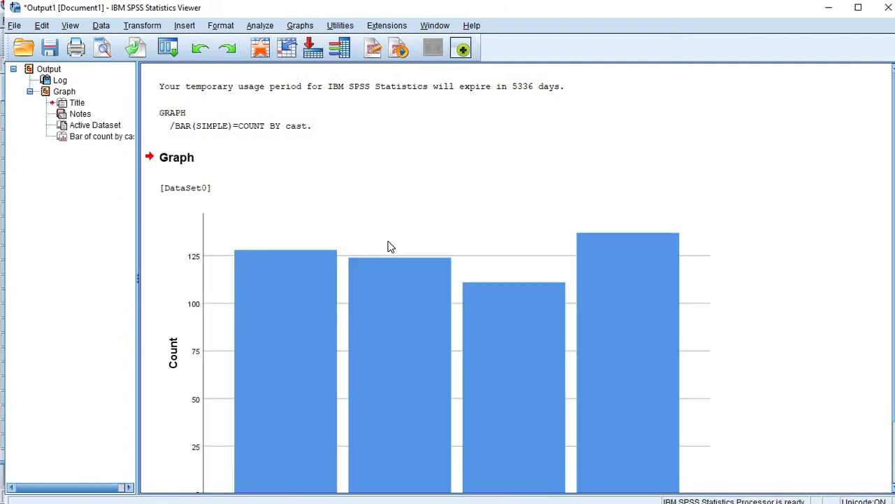
# - Select the cast bar chart in the output, then return to the Data Editor and dismiss the Chart Editor
pyautogui.scroll(-2, 387, 246)
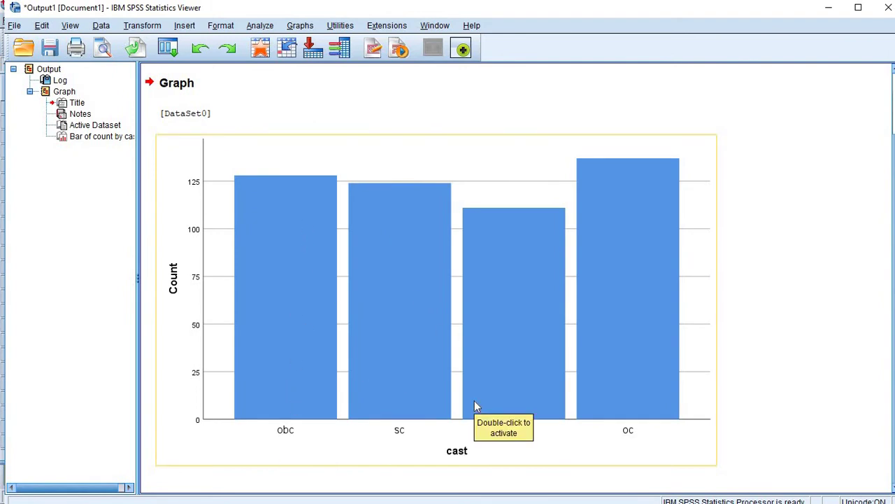
pyautogui.click(449, 397)
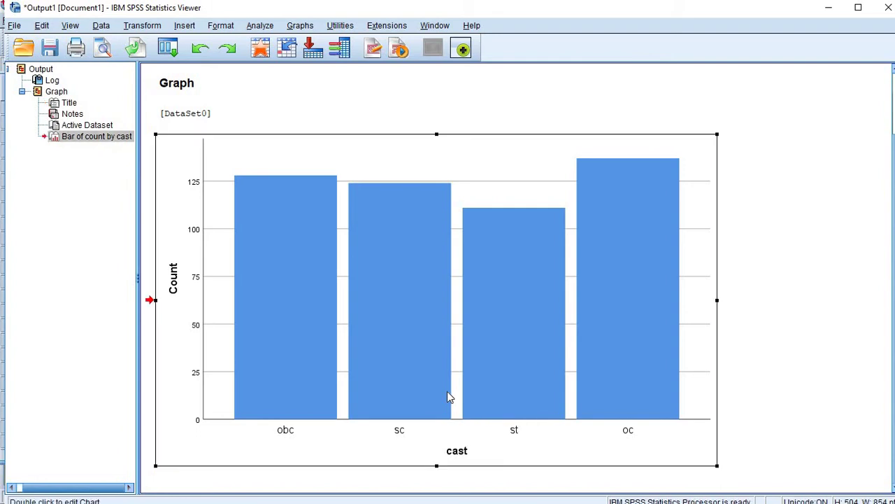
pyautogui.hotkey('alt', 'Tab')
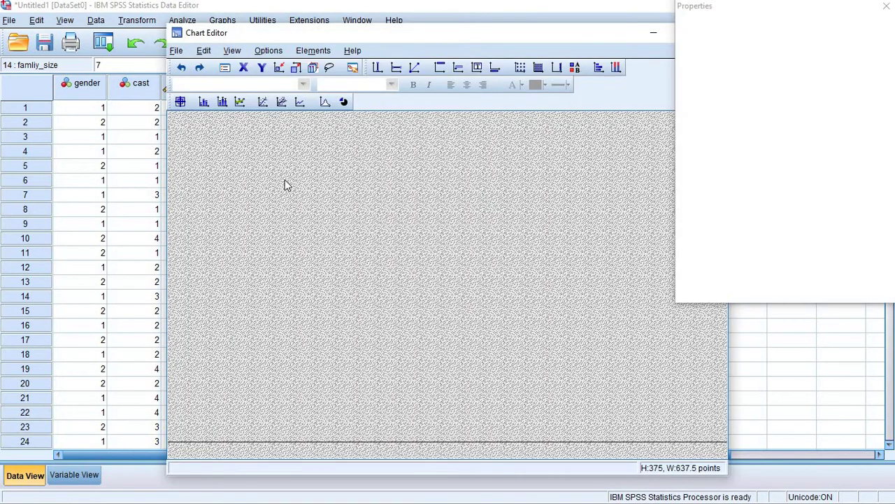
pyautogui.click(526, 255)
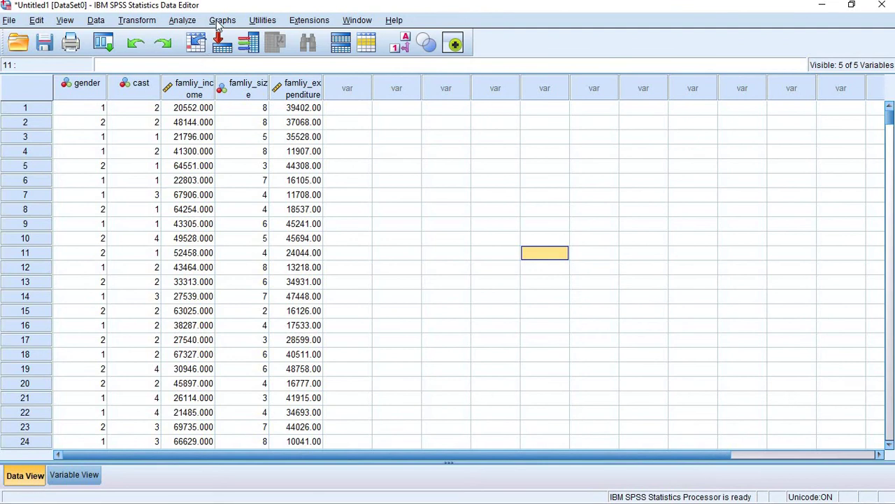
# - Draw a legacy histogram of famliy_income with the normal curve option checked
pyautogui.click(219, 23)
pyautogui.moveTo(226, 72)
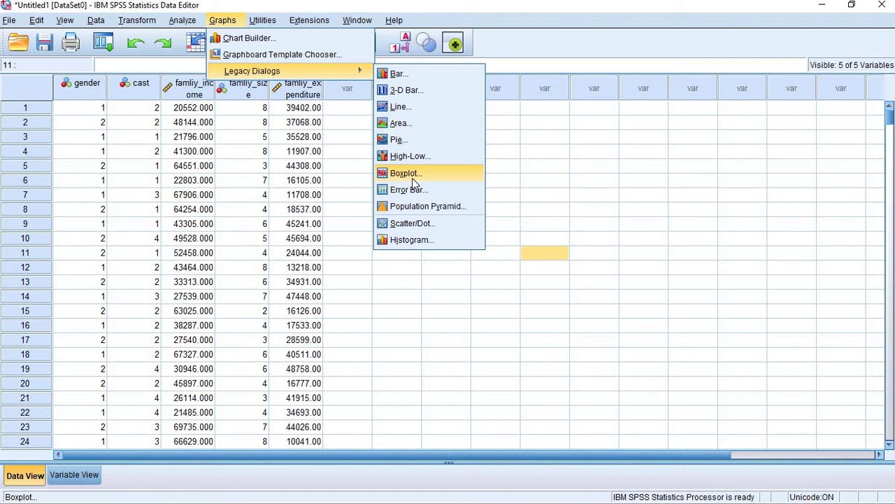
pyautogui.click(413, 242)
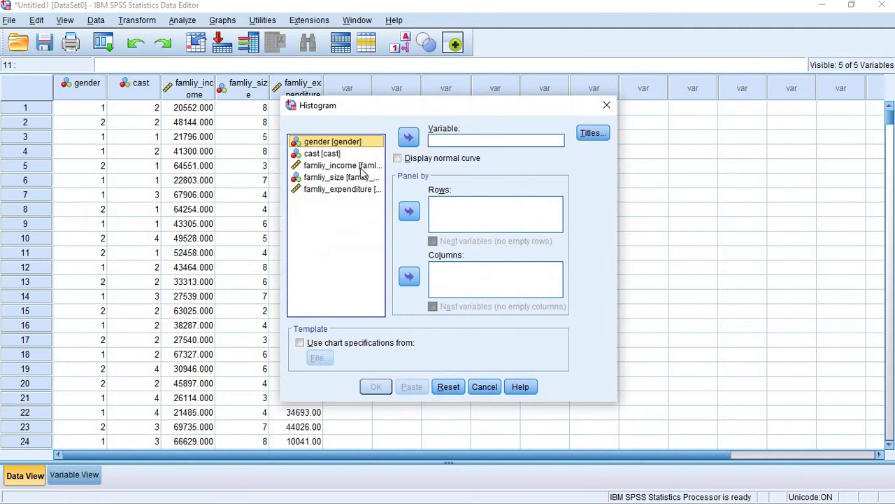
pyautogui.click(362, 168)
pyautogui.click(408, 138)
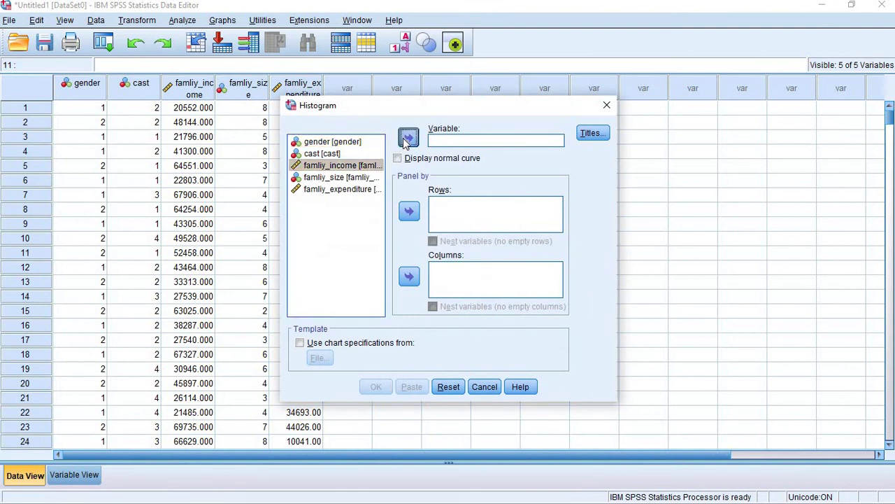
pyautogui.click(398, 160)
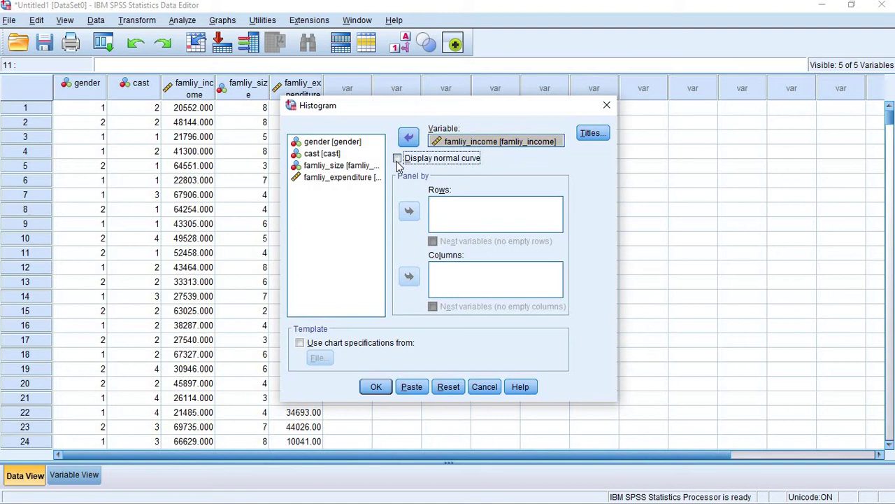
pyautogui.click(378, 387)
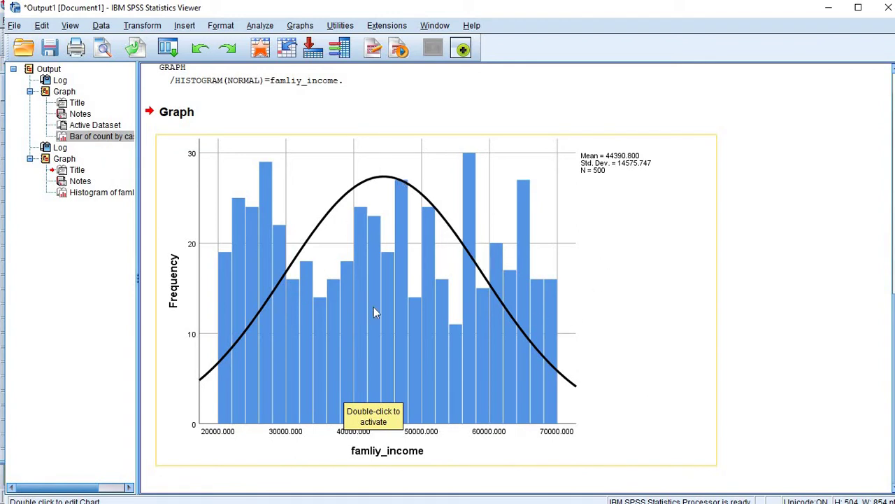
# - Set up a Crosstabs table with gender in the rows and cast in the columns
pyautogui.hotkey('alt', 'Tab')
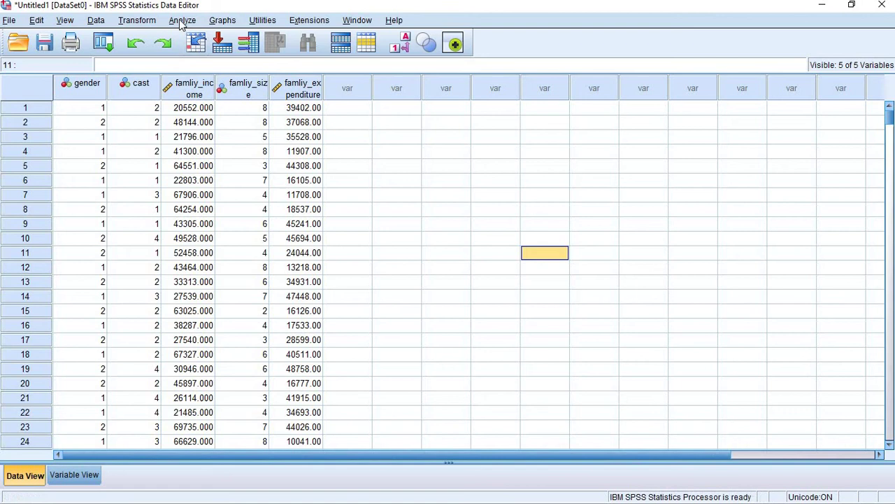
pyautogui.click(182, 21)
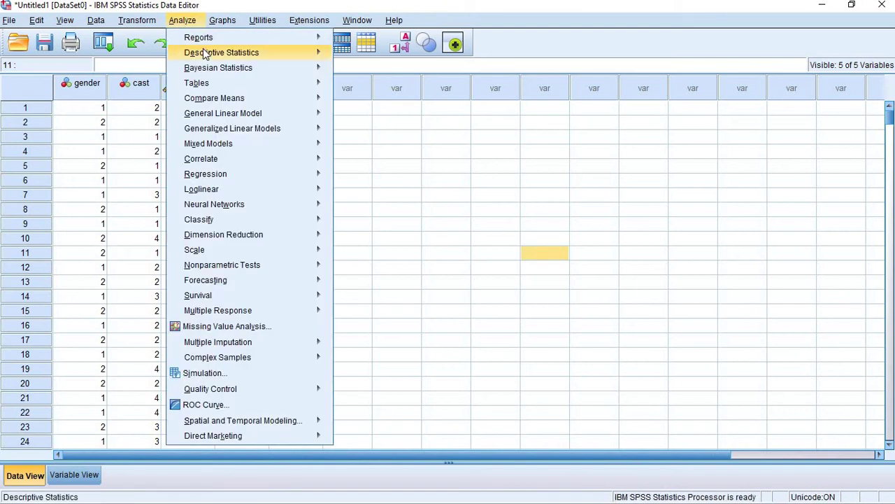
pyautogui.moveTo(202, 53)
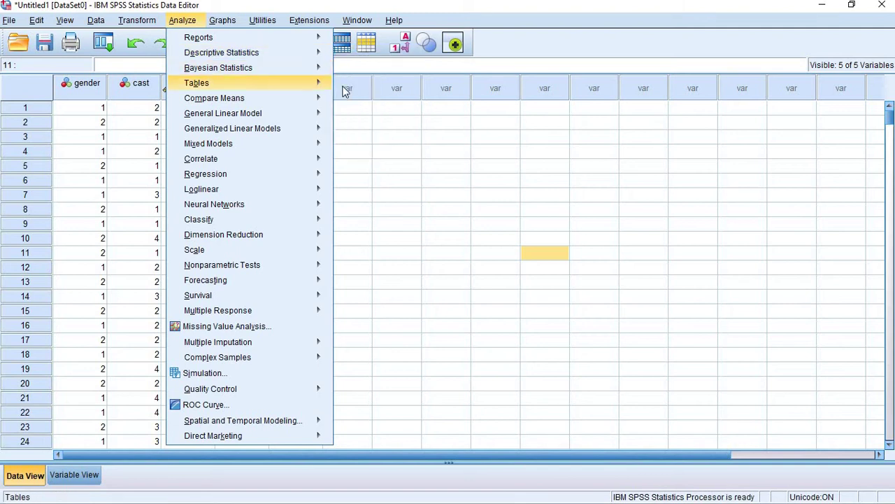
pyautogui.moveTo(304, 57)
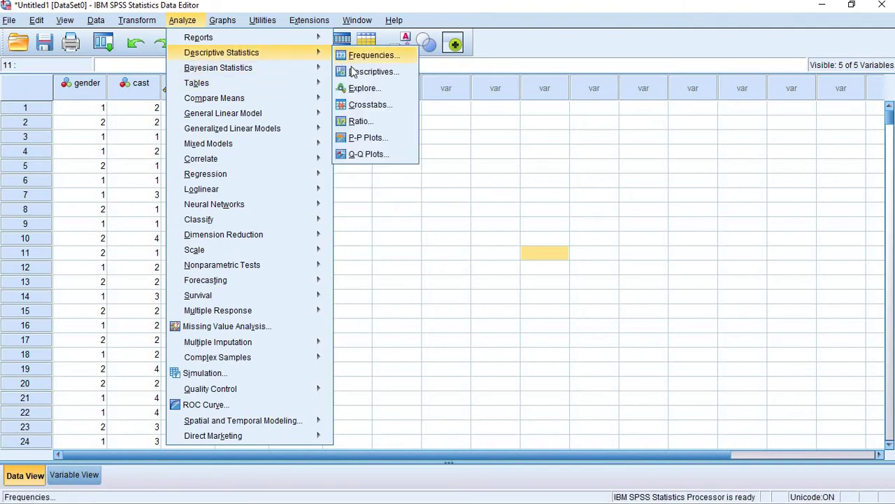
pyautogui.click(360, 103)
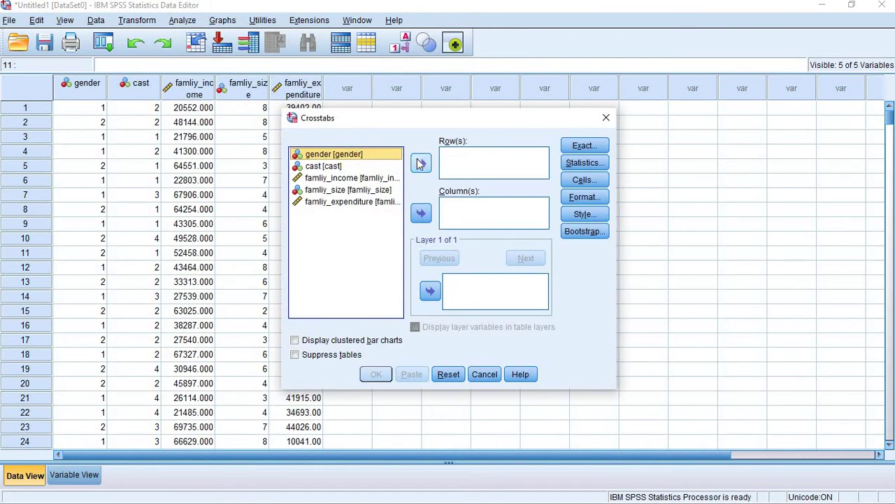
pyautogui.click(420, 163)
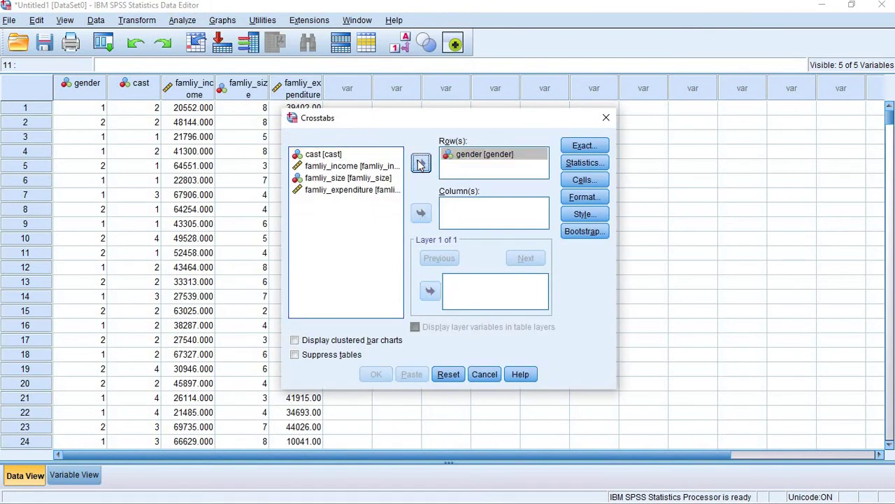
pyautogui.click(313, 168)
pyautogui.click(325, 156)
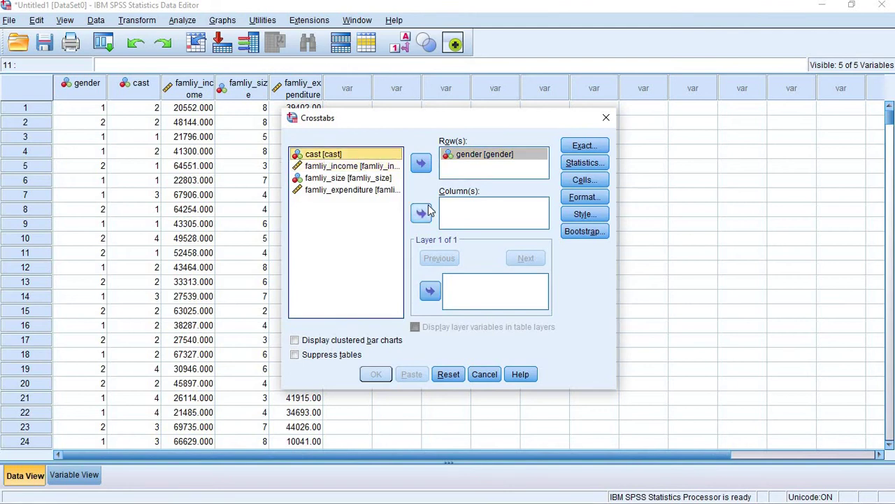
pyautogui.click(420, 213)
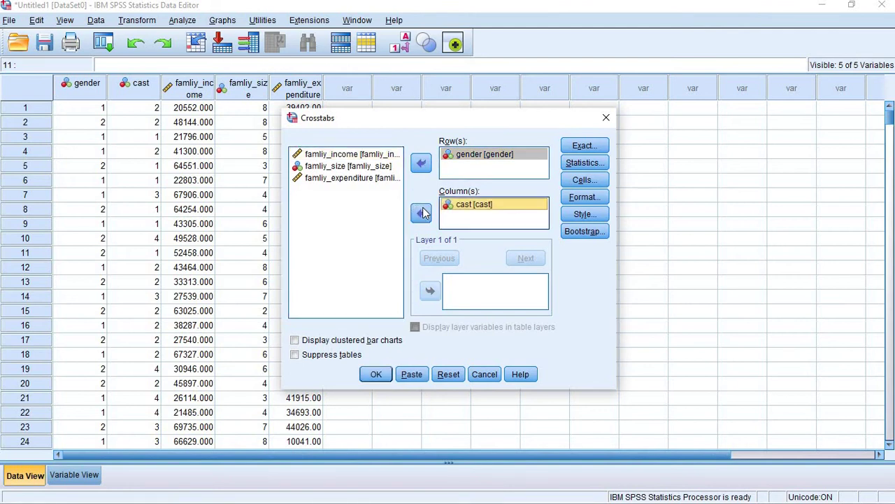
# - Leave Exact and Statistics at their defaults, run the crosstab, and inspect the resulting table
pyautogui.click(584, 146)
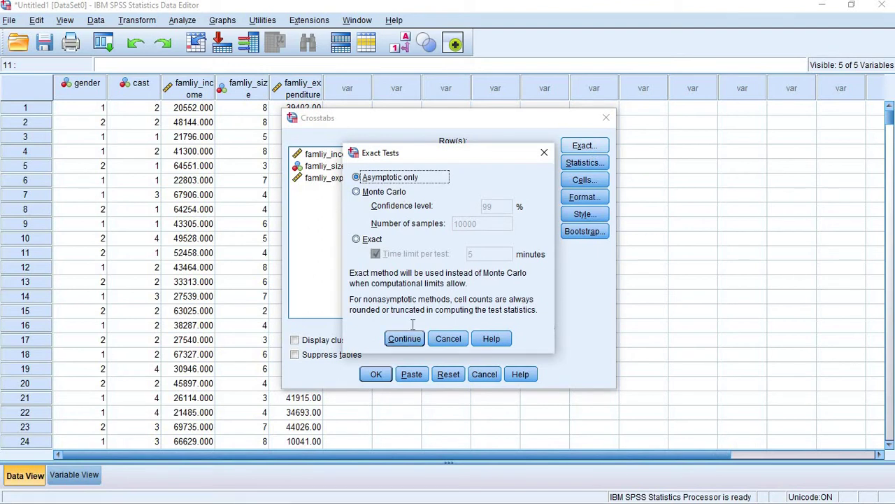
pyautogui.click(410, 337)
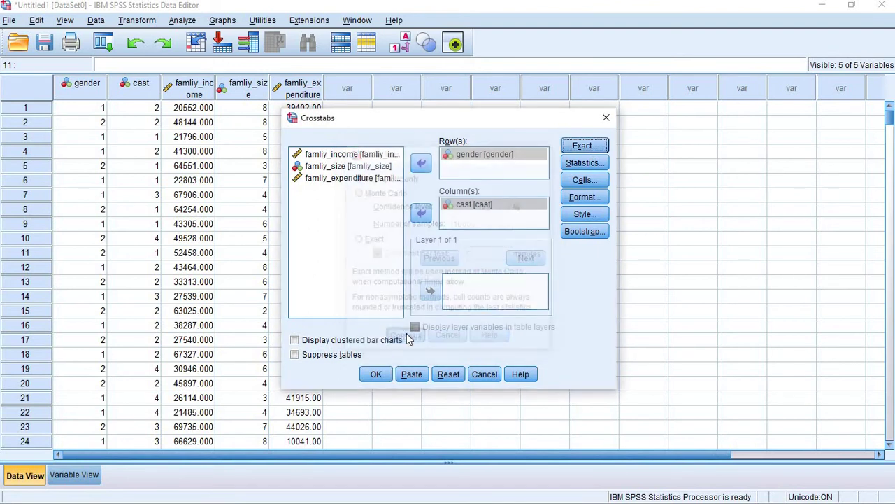
pyautogui.click(576, 163)
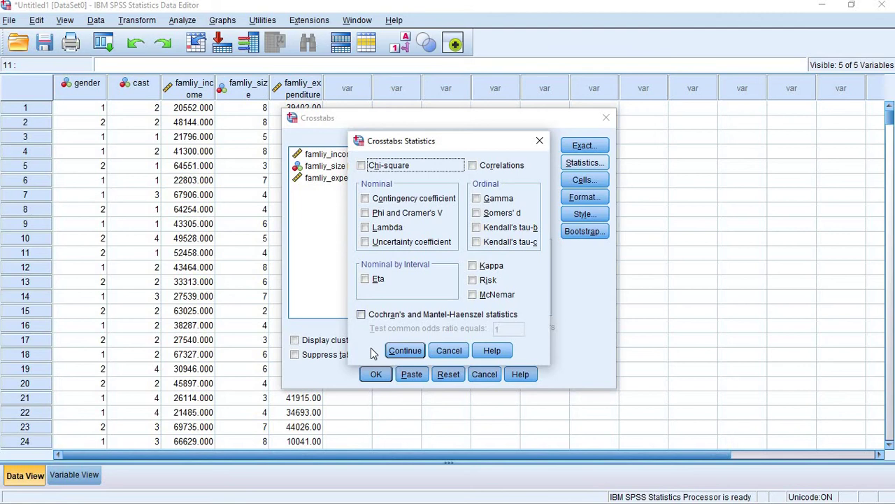
pyautogui.click(393, 353)
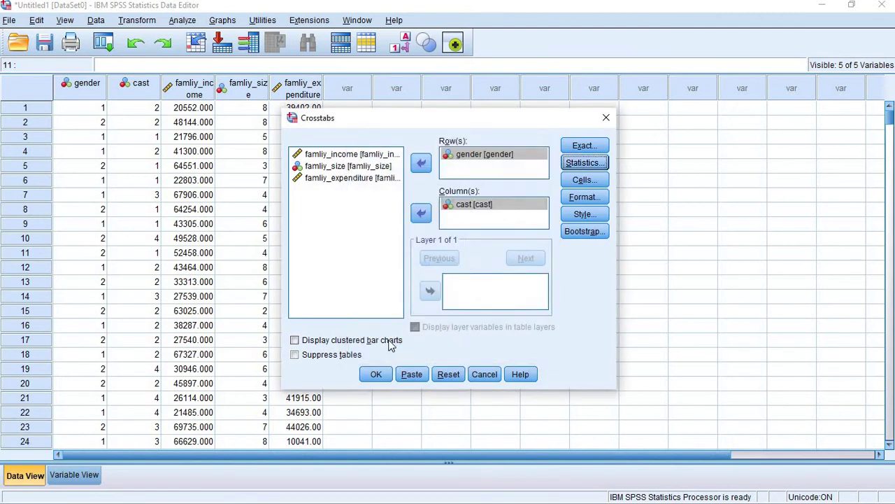
pyautogui.click(372, 374)
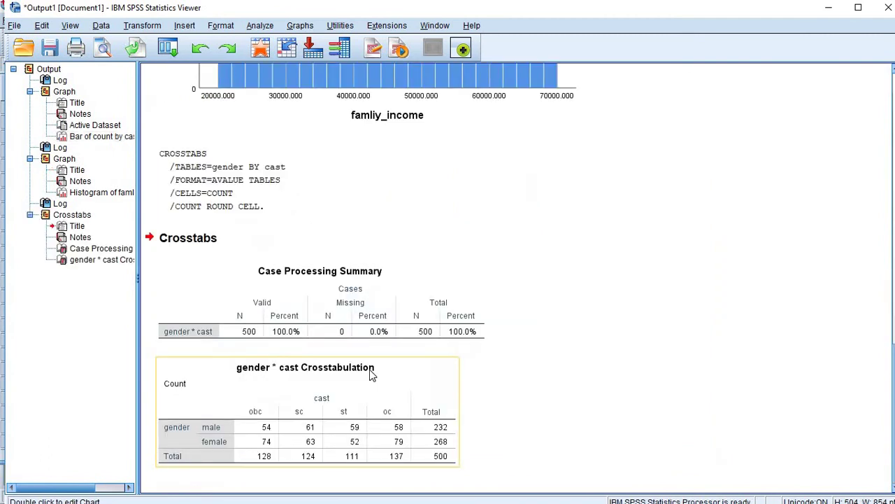
pyautogui.click(228, 427)
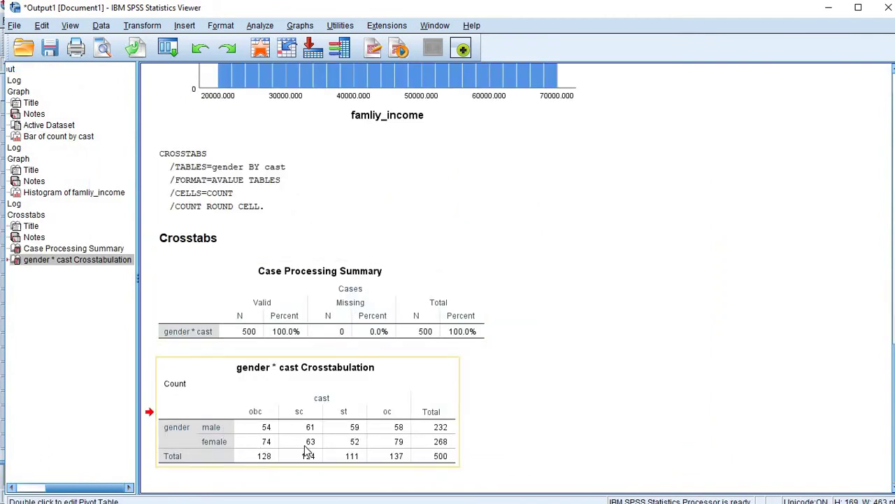
pyautogui.click(531, 308)
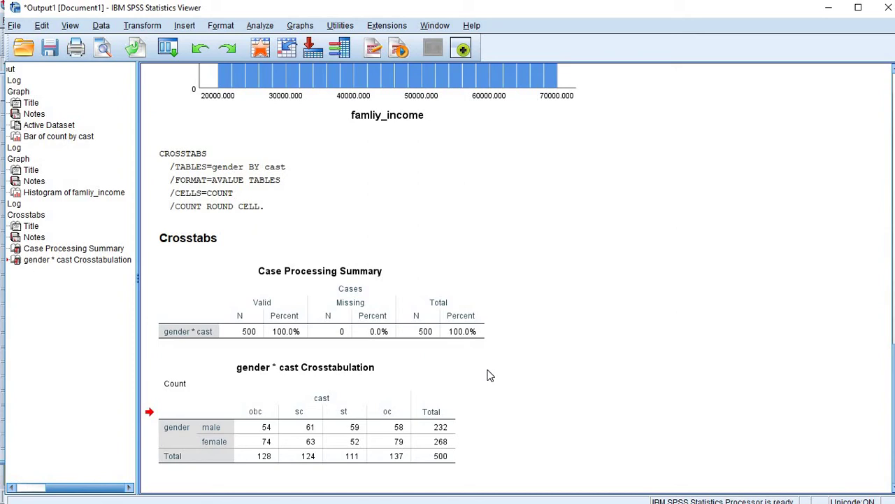
# - Back in the Data Editor, open the Linear Regression dialog under Analyze > Regression
pyautogui.hotkey('alt', 'Tab')
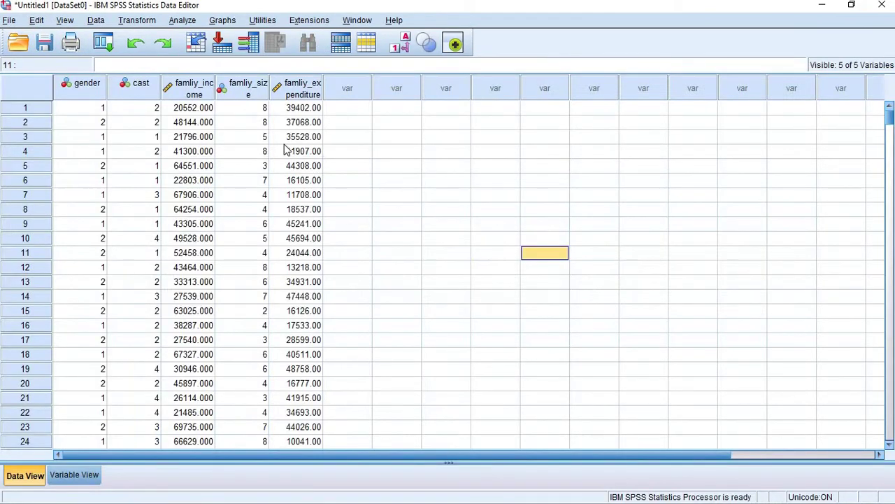
pyautogui.click(184, 20)
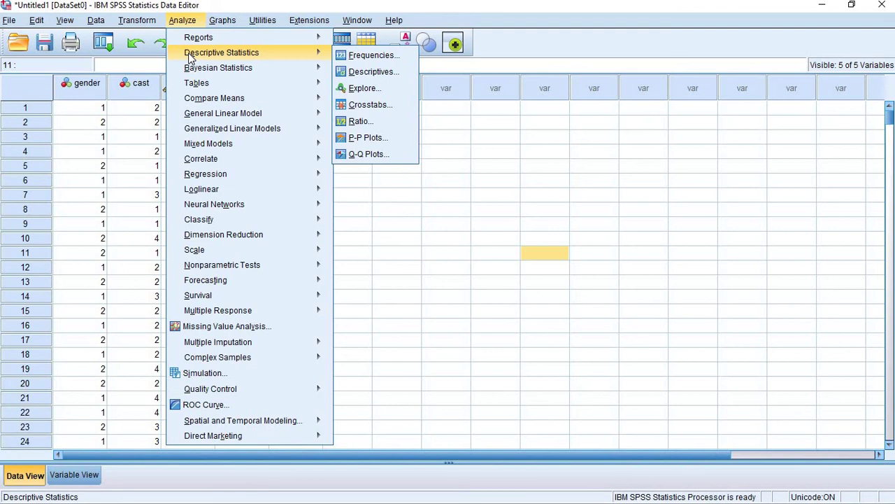
pyautogui.moveTo(309, 20)
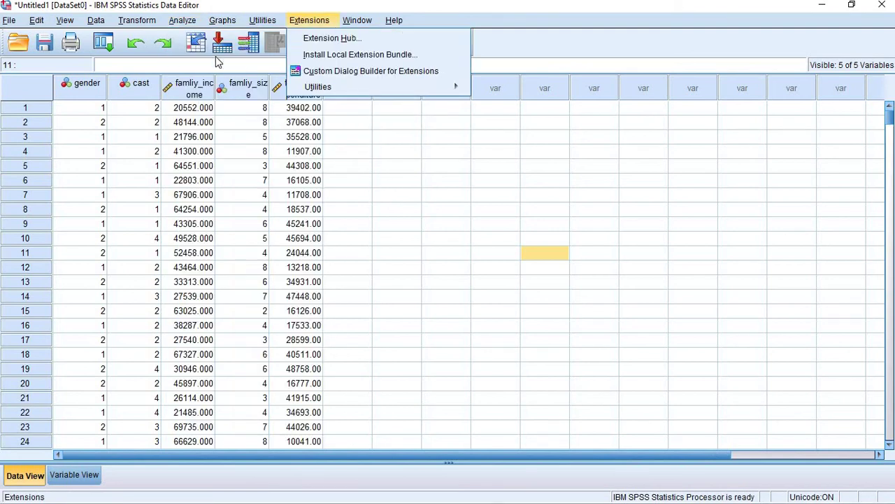
pyautogui.click(185, 21)
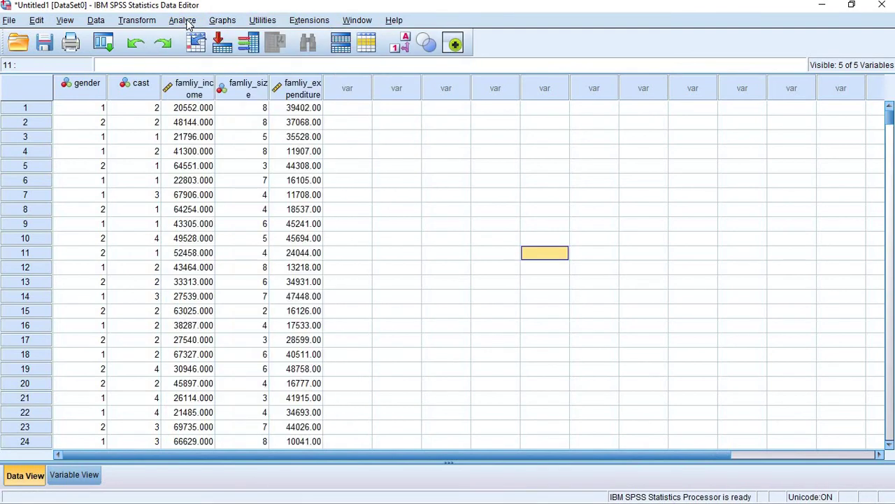
pyautogui.click(186, 21)
pyautogui.moveTo(215, 148)
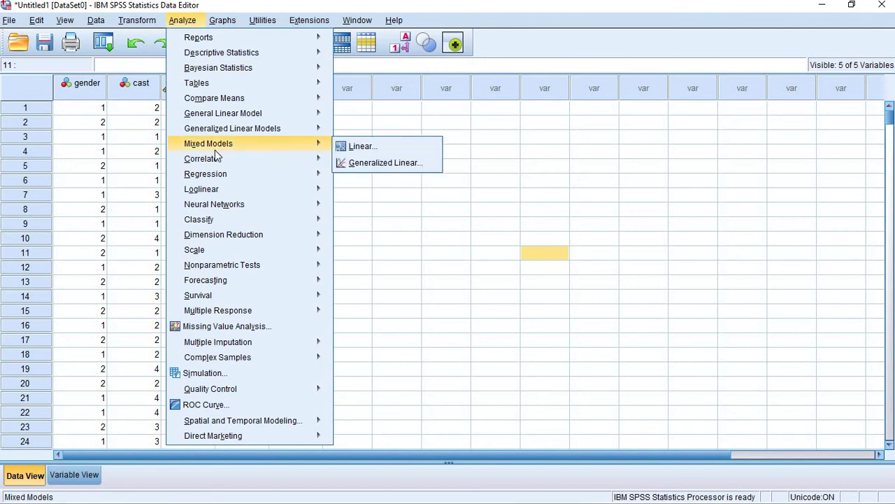
pyautogui.moveTo(214, 174)
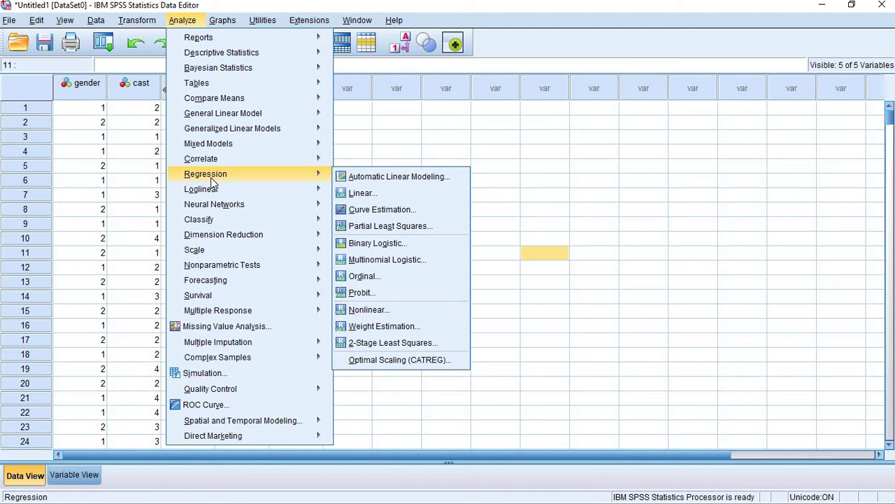
pyautogui.moveTo(320, 186)
pyautogui.click(375, 196)
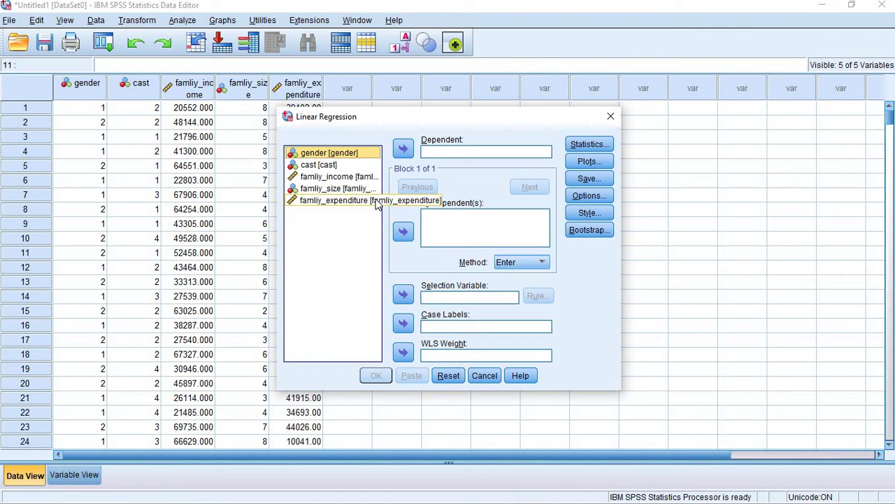
# - Regress famliy_income (dependent) on famliy_expenditure (independent) and run it
pyautogui.click(353, 179)
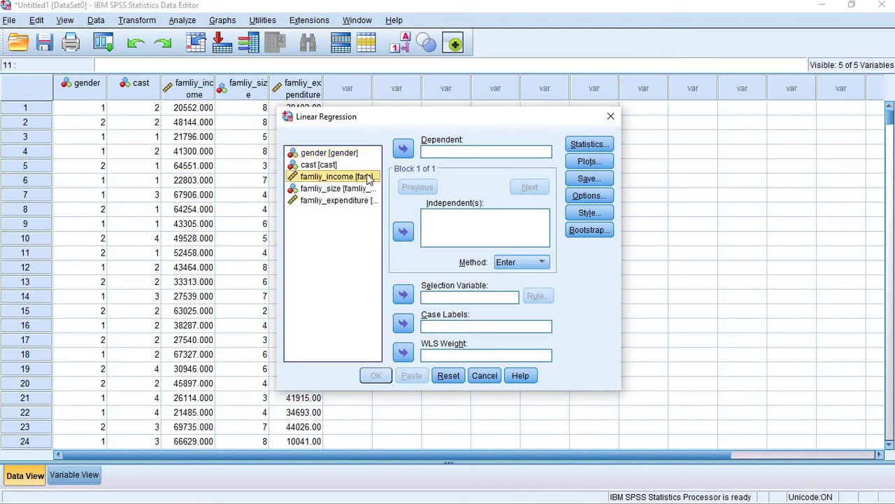
pyautogui.click(404, 149)
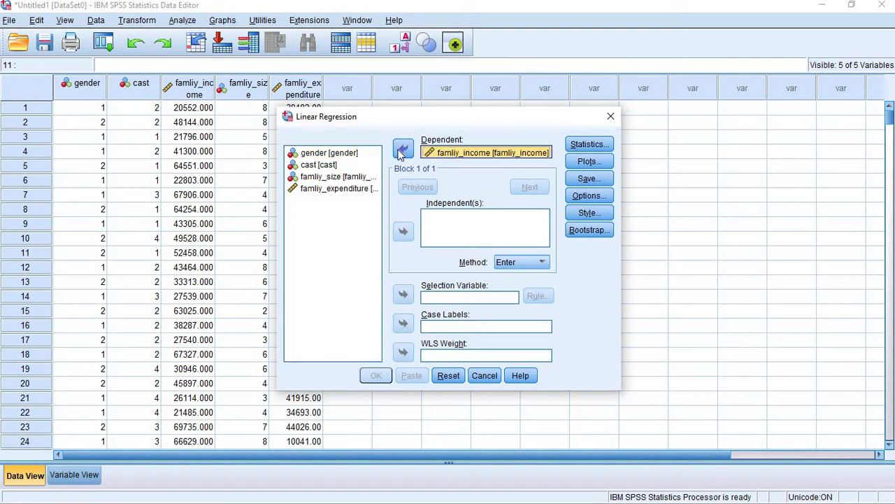
pyautogui.click(344, 178)
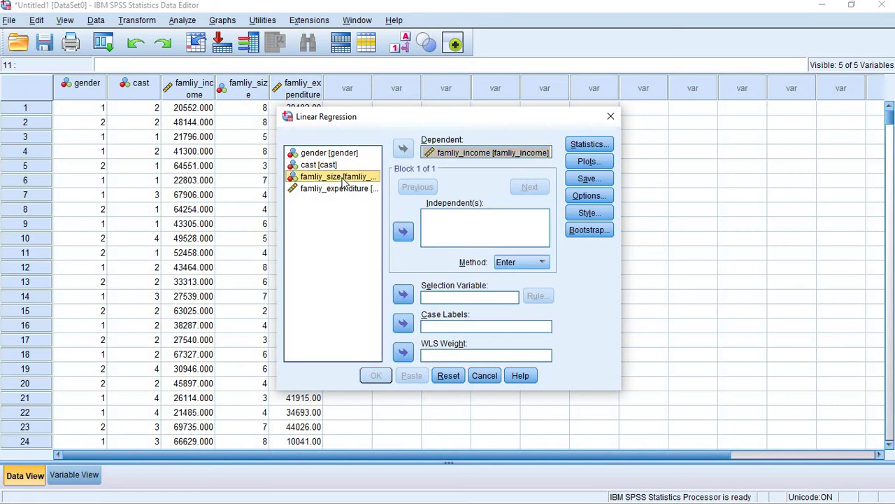
pyautogui.click(353, 188)
pyautogui.click(402, 232)
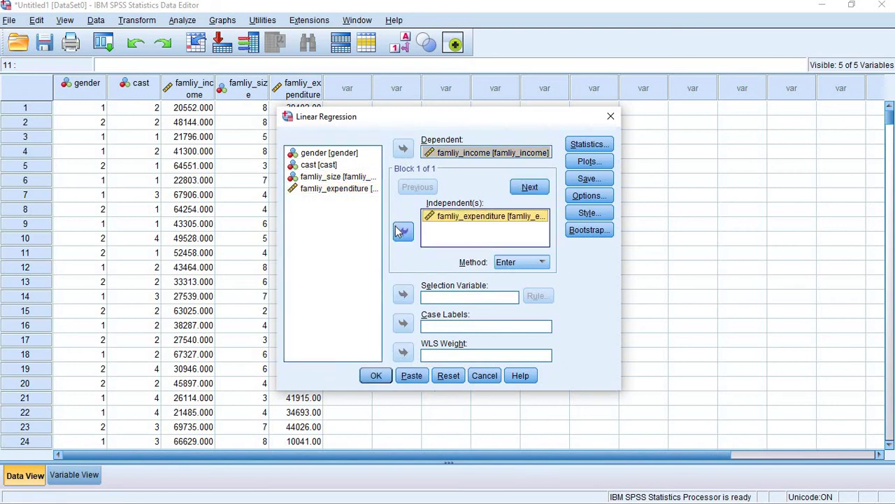
pyautogui.click(370, 374)
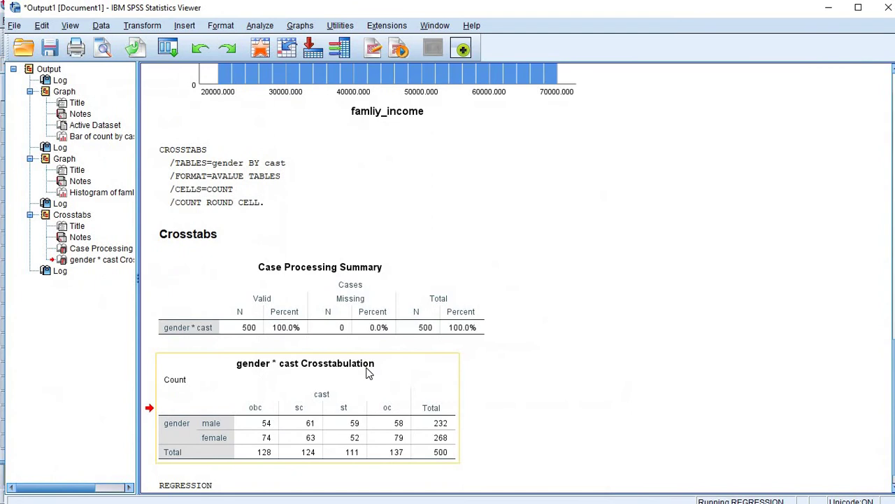
# - Review the regression's ANOVA table (F = .211, Sig. .646), then switch back to the Data Editor
pyautogui.click(369, 373)
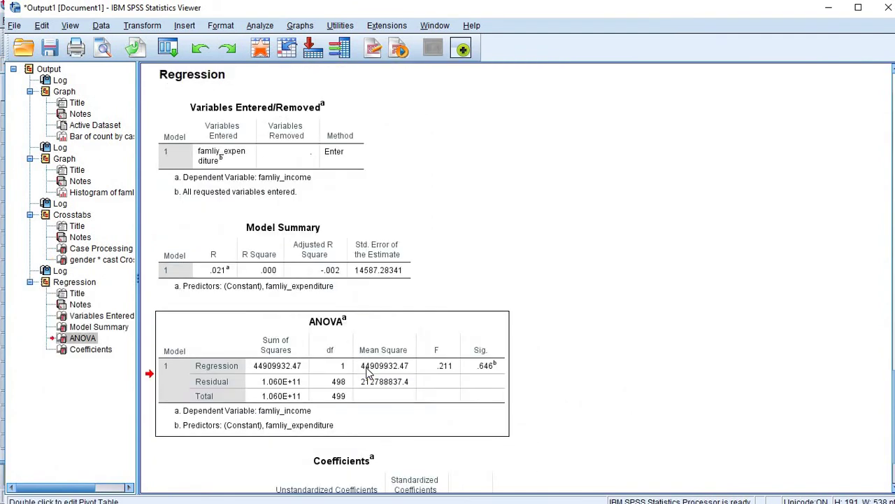
pyautogui.scroll(2, 369, 373)
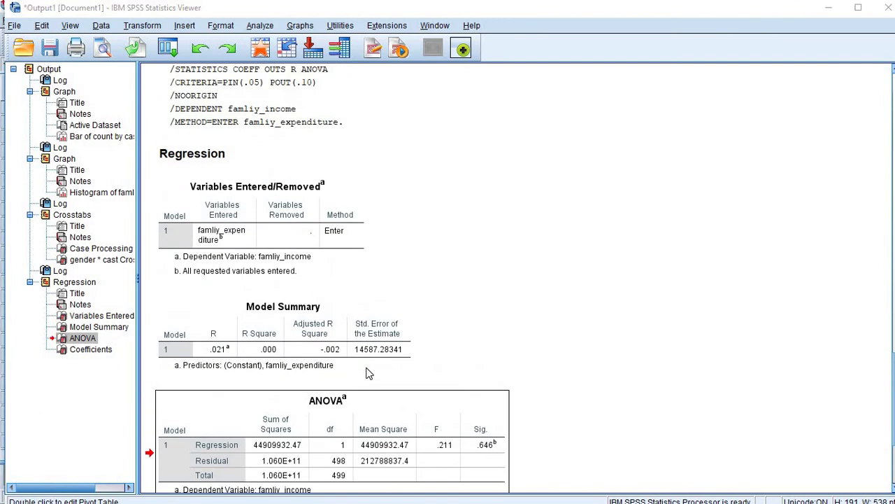
pyautogui.hotkey('alt', 'Tab')
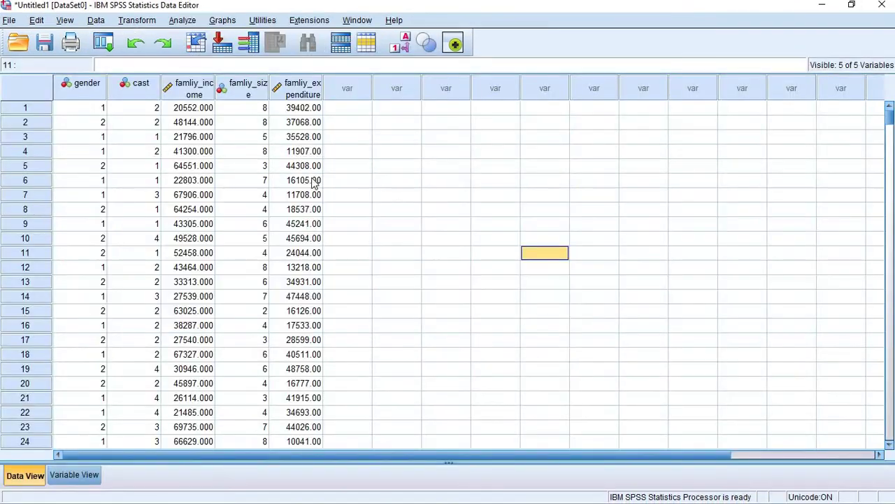
# - Reopen Linear Regression and clear out famliy_income and famliy_expenditure from the previous model
pyautogui.click(186, 20)
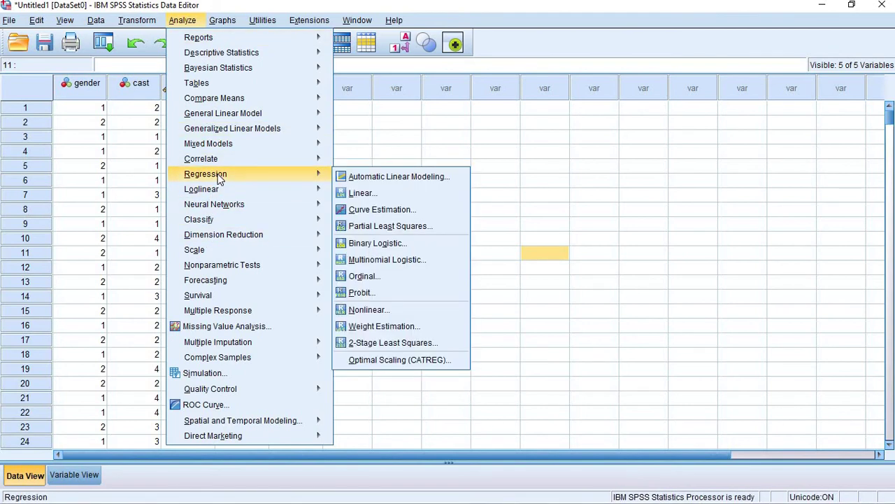
pyautogui.click(349, 194)
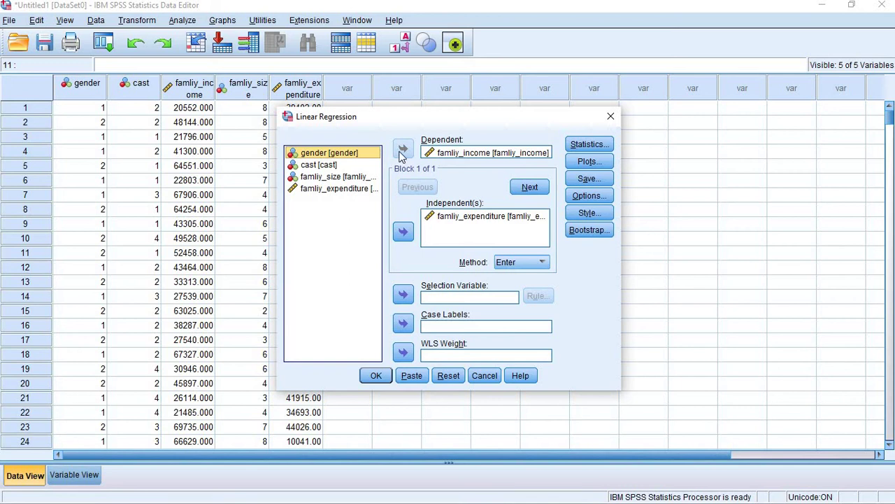
pyautogui.click(431, 154)
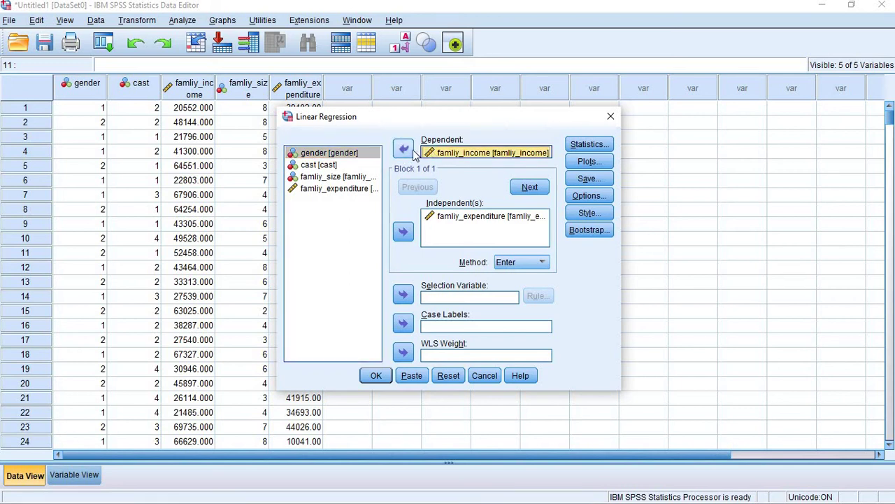
pyautogui.click(405, 150)
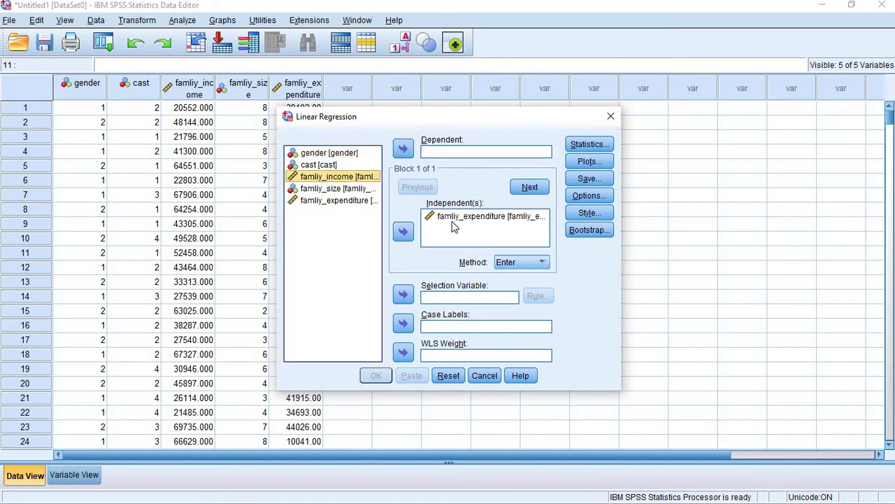
pyautogui.click(453, 220)
pyautogui.click(403, 231)
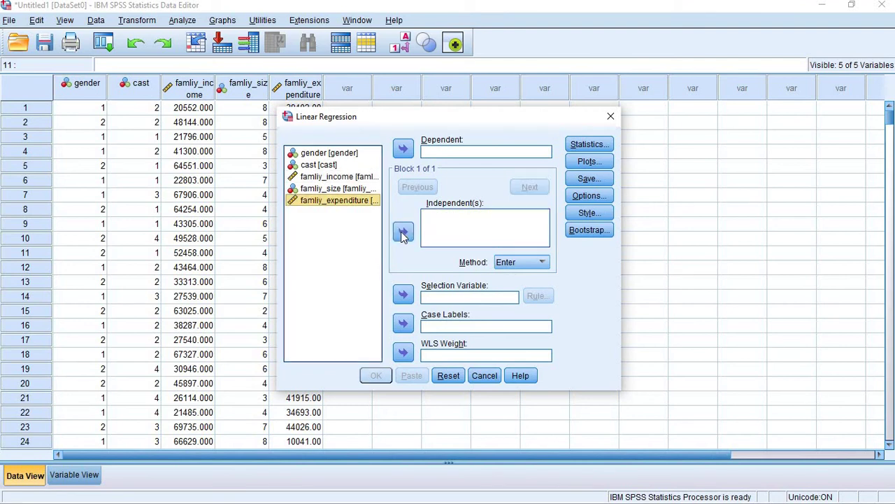
# - Set cast as dependent and famliy_income as independent, then run the regression
pyautogui.click(337, 156)
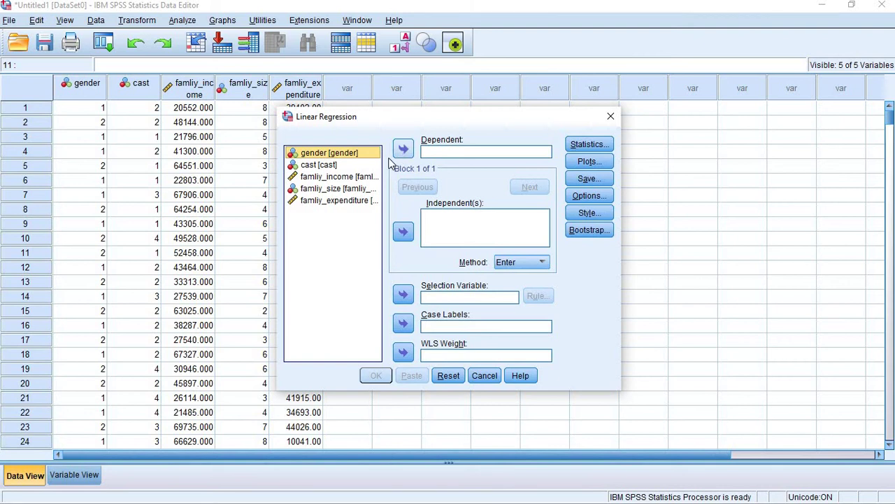
pyautogui.click(349, 165)
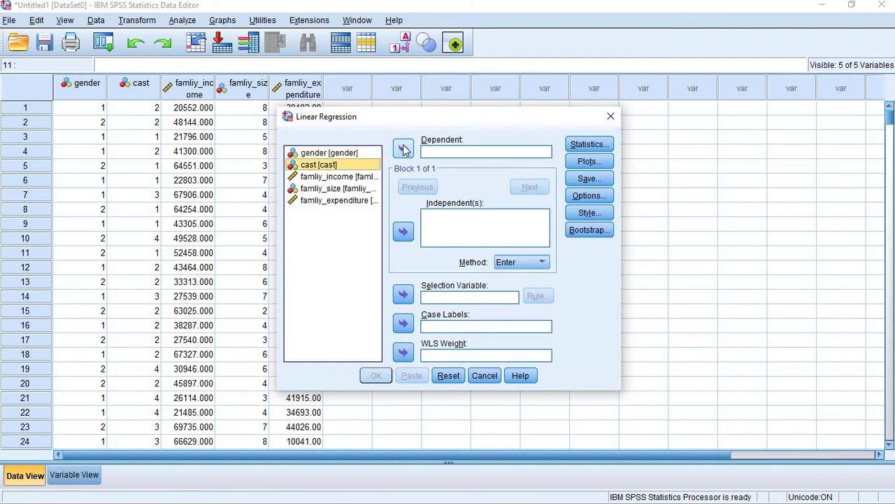
pyautogui.click(403, 148)
pyautogui.click(345, 165)
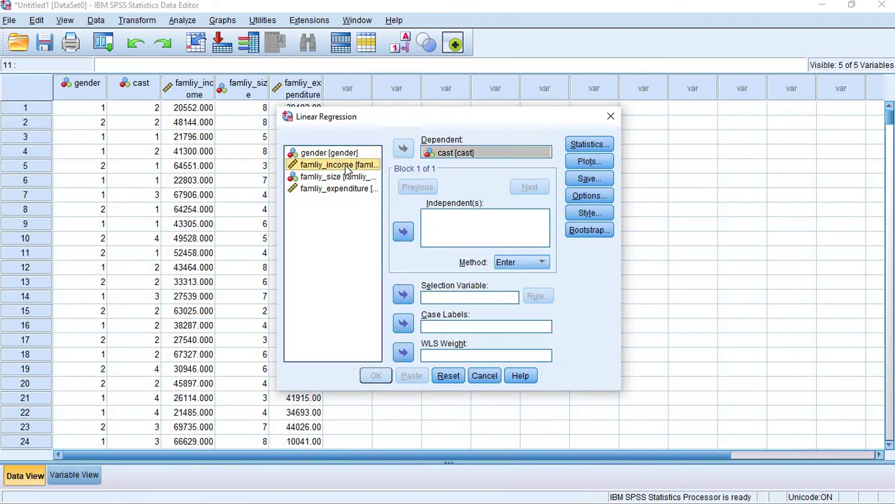
pyautogui.click(404, 232)
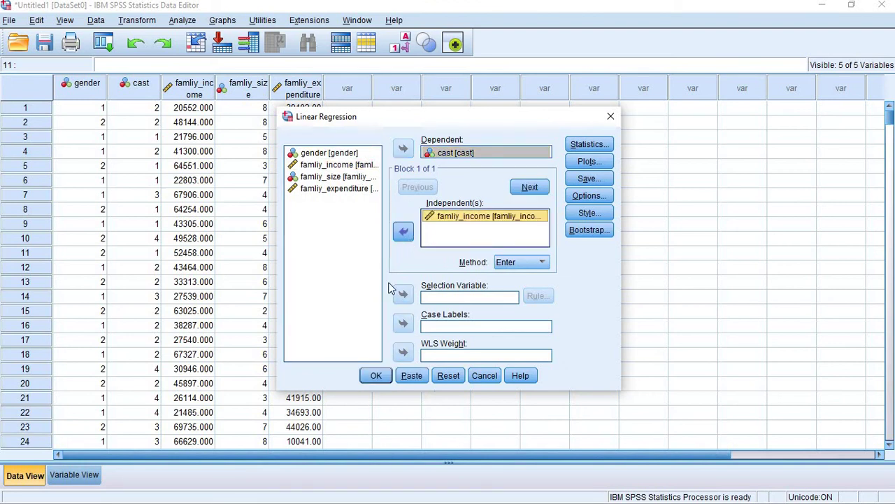
pyautogui.click(374, 377)
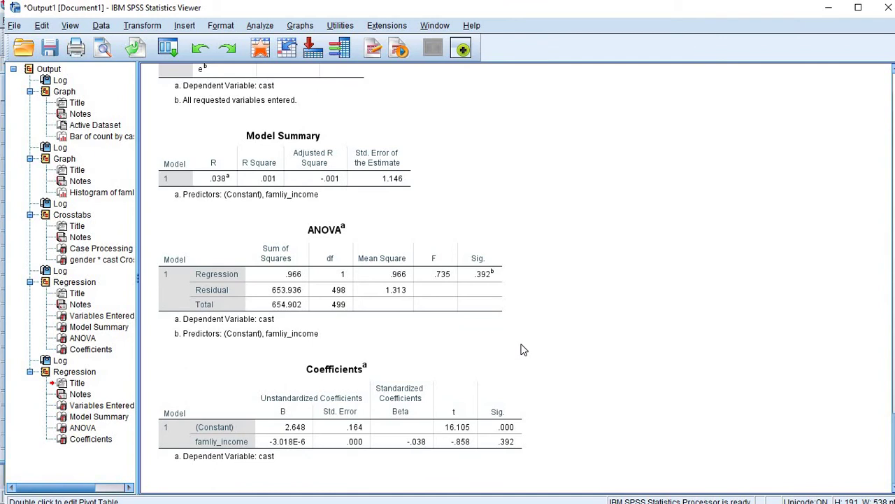
# - Scroll through the cast-on-famliy_income regression output and select its ANOVA table (F = .735, Sig. .392)
pyautogui.scroll(5, 521, 350)
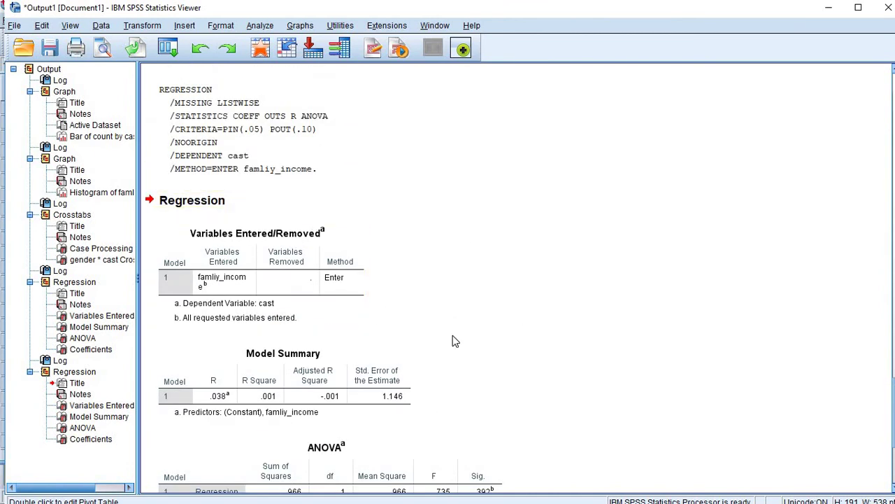
pyautogui.scroll(-2, 452, 341)
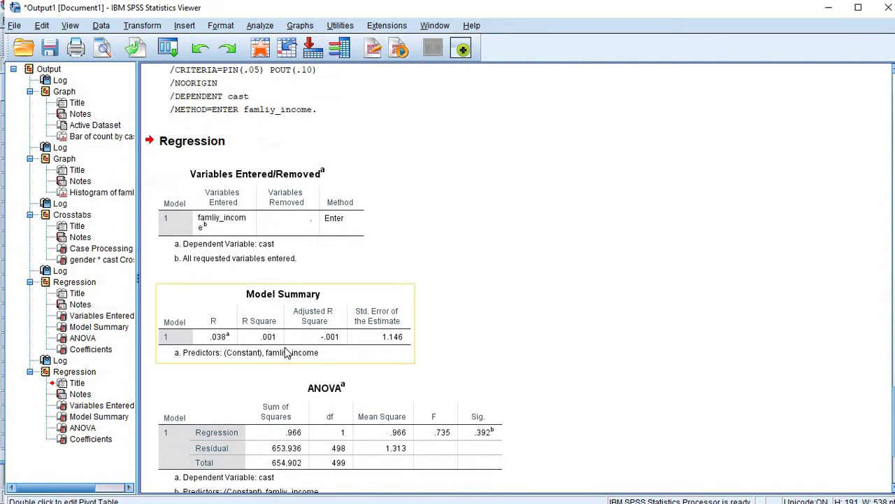
pyautogui.scroll(-3, 290, 354)
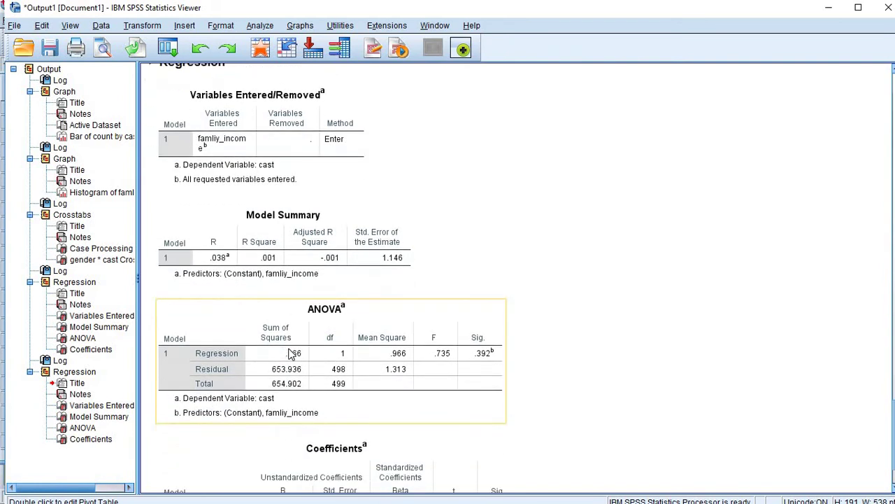
pyautogui.scroll(-3, 290, 354)
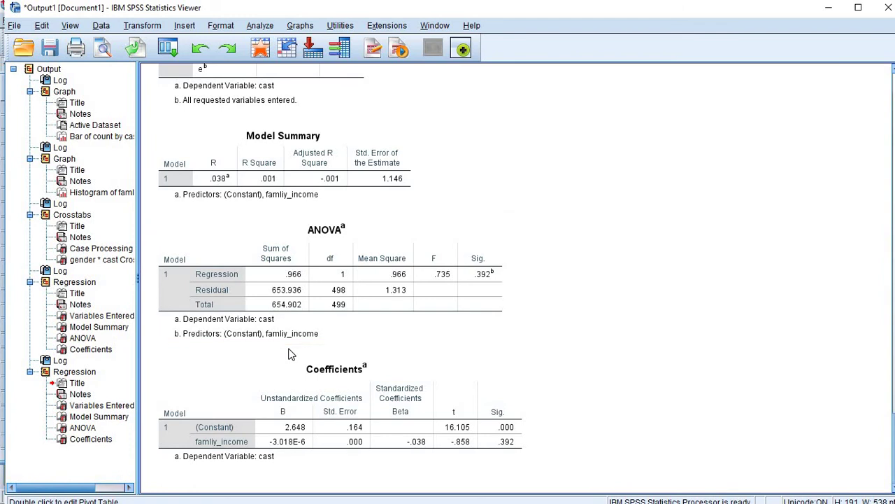
pyautogui.click(354, 277)
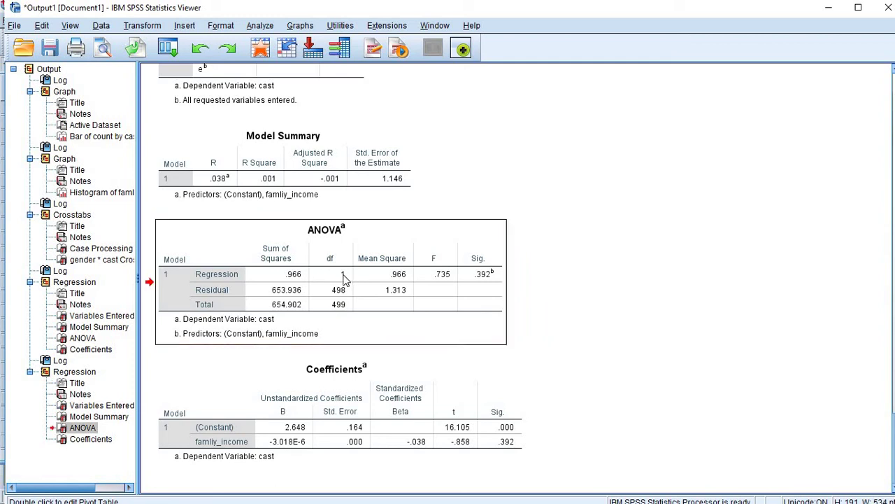
pyautogui.scroll(3, 343, 279)
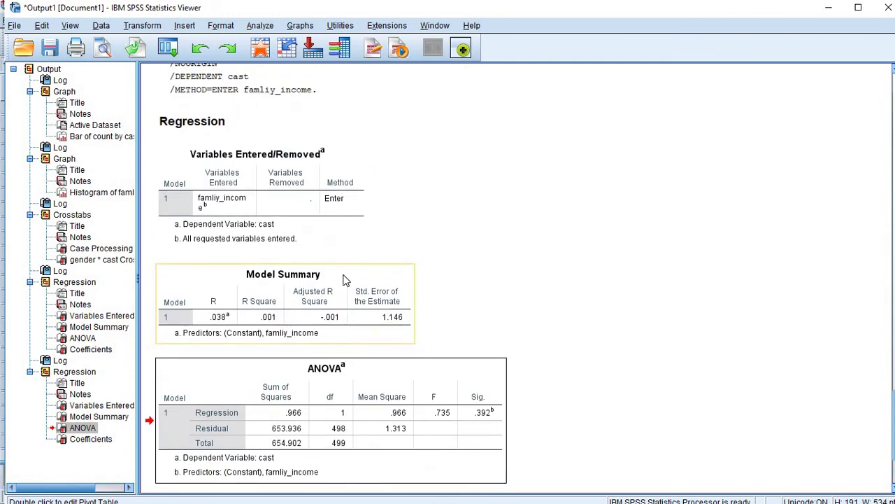
pyautogui.scroll(-1, 343, 279)
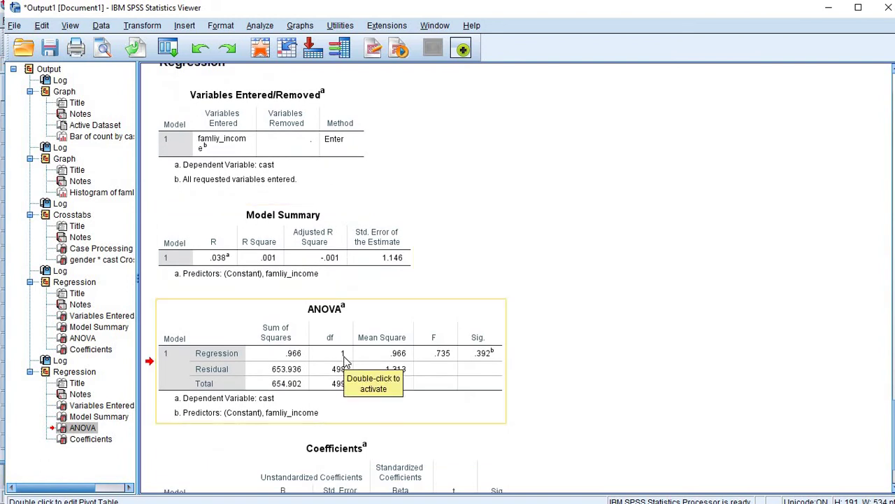
pyautogui.scroll(-1, 497, 393)
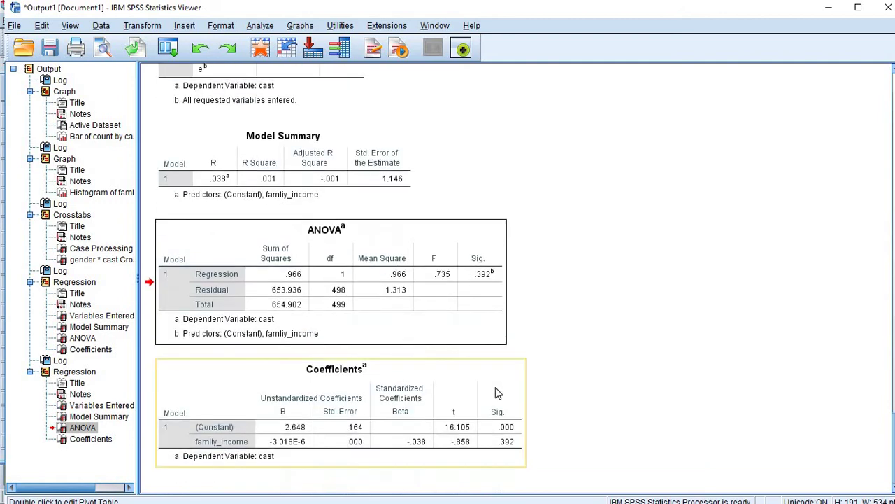
# - Correlate gender with cast using a two-tailed Bivariate Pearson correlation (r = -.006, N = 500)
pyautogui.hotkey('alt', 'Tab')
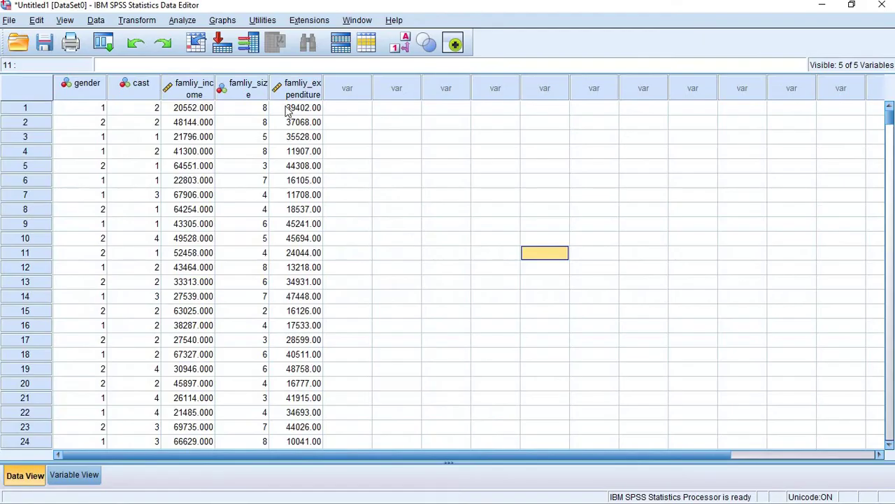
pyautogui.click(180, 22)
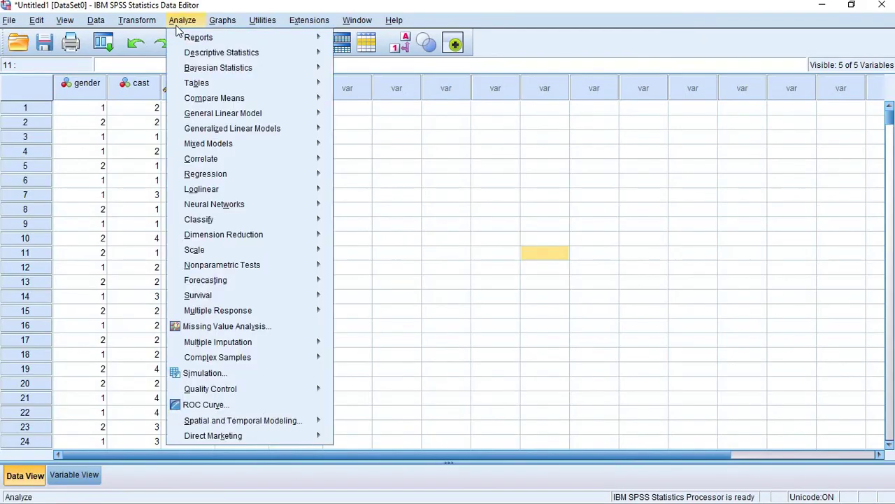
pyautogui.moveTo(238, 273)
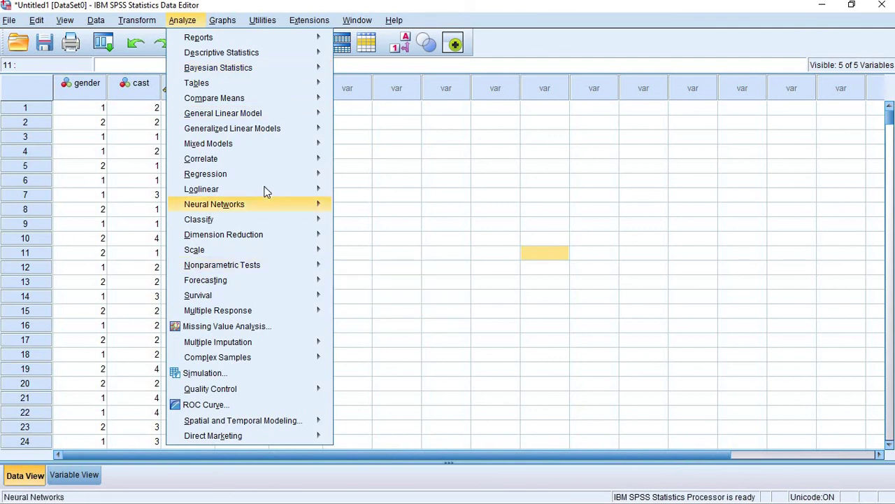
pyautogui.moveTo(271, 168)
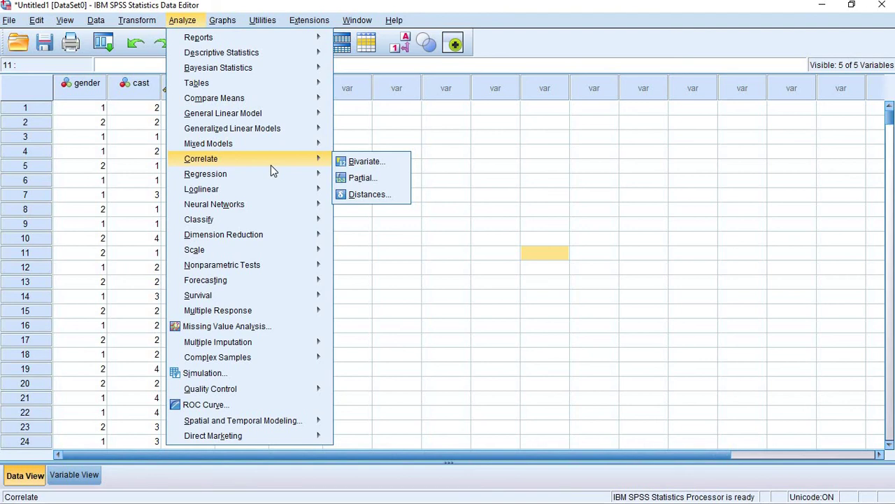
pyautogui.click(343, 165)
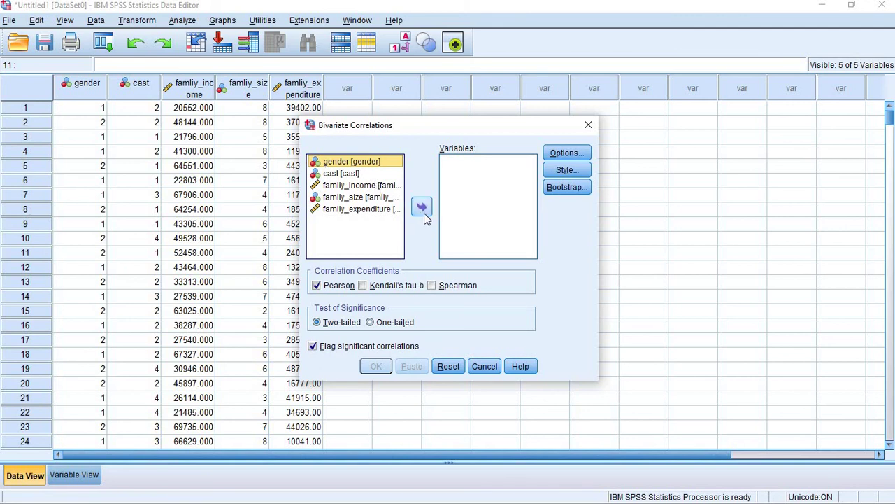
pyautogui.click(421, 206)
pyautogui.click(354, 162)
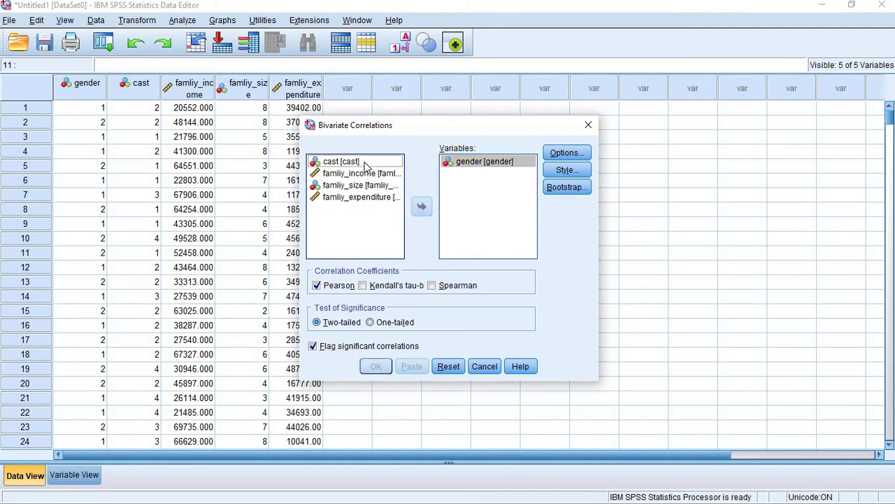
pyautogui.click(421, 205)
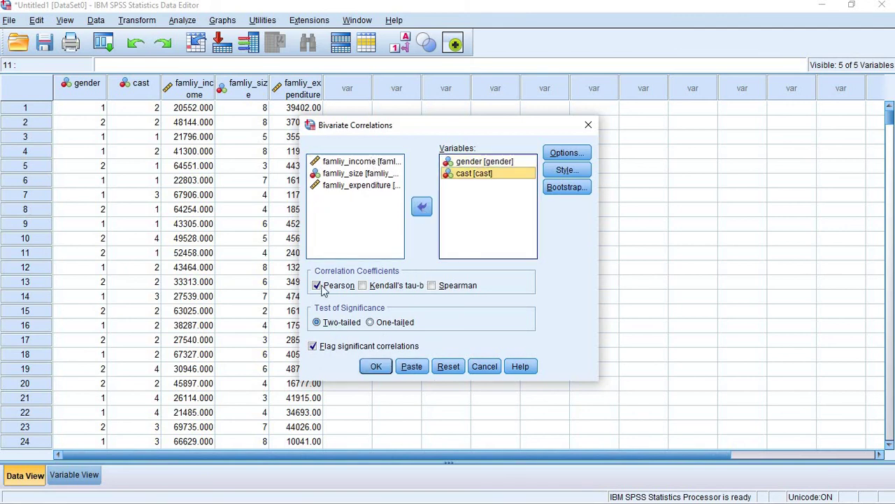
pyautogui.click(365, 372)
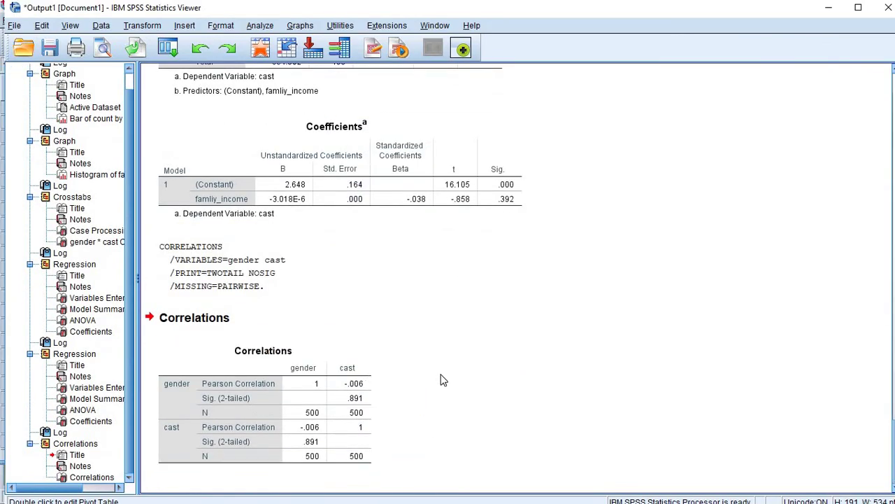
# - Inspect the gender–cast Correlations table: r = -.006, Sig. .891, N 500
pyautogui.click(319, 386)
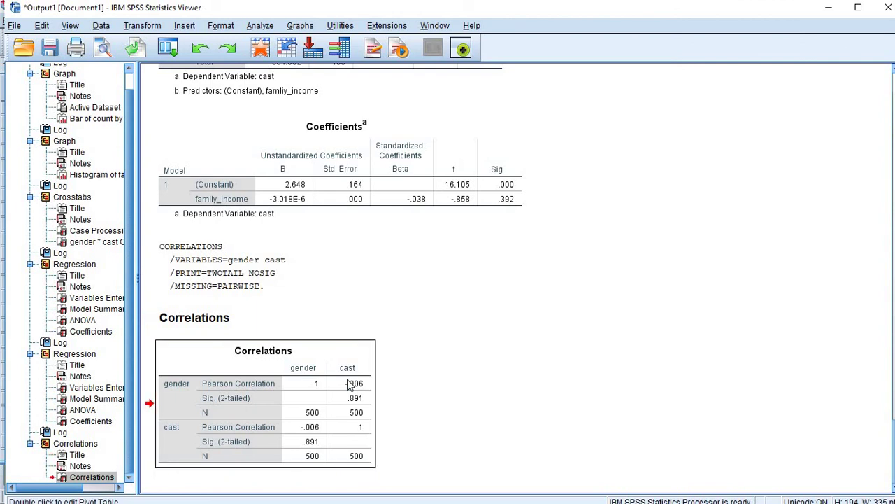
pyautogui.click(497, 380)
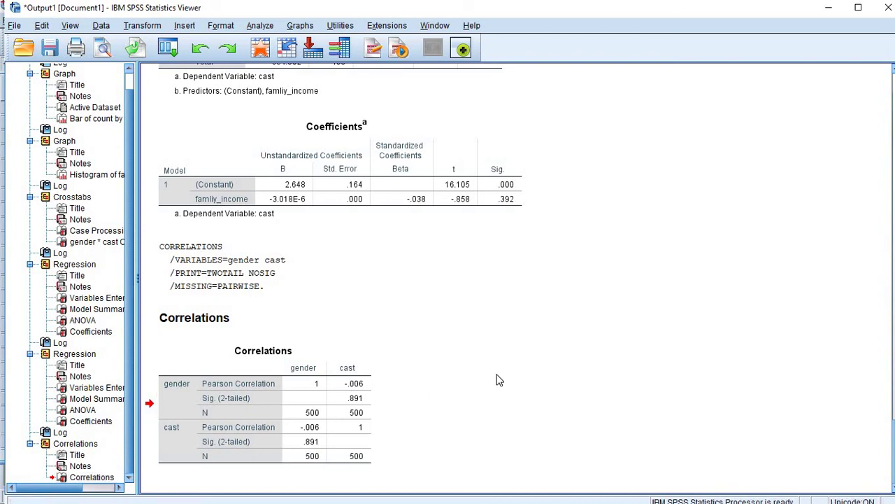
# - Return to the Data Editor and browse the Analyze menu's procedures without choosing one
pyautogui.hotkey('alt', 'Tab')
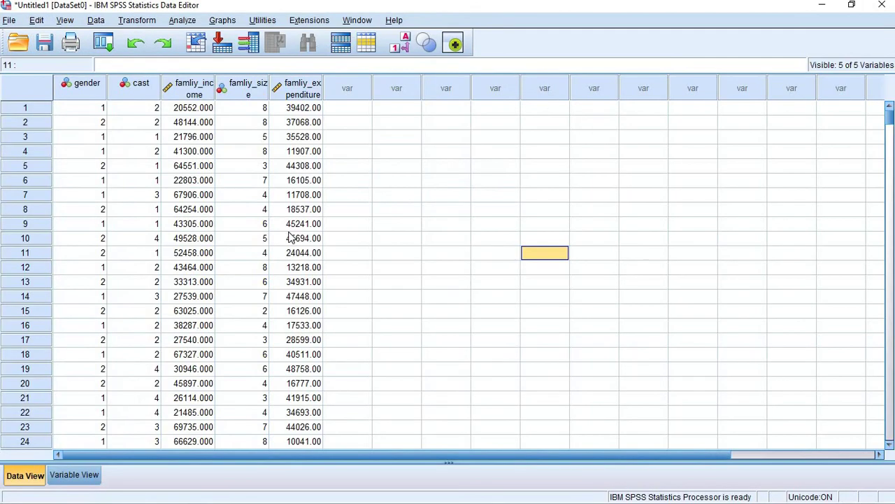
pyautogui.click(292, 237)
pyautogui.click(186, 24)
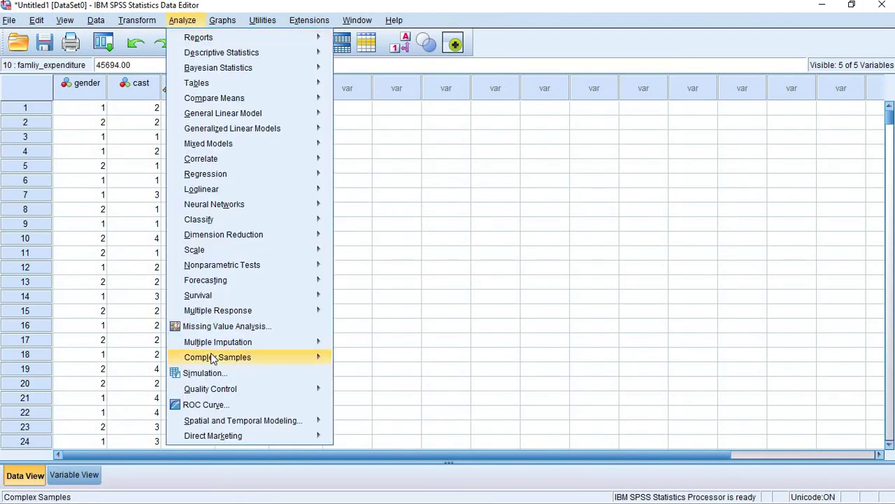
pyautogui.scroll(-3, 211, 352)
pyautogui.scroll(3, 226, 148)
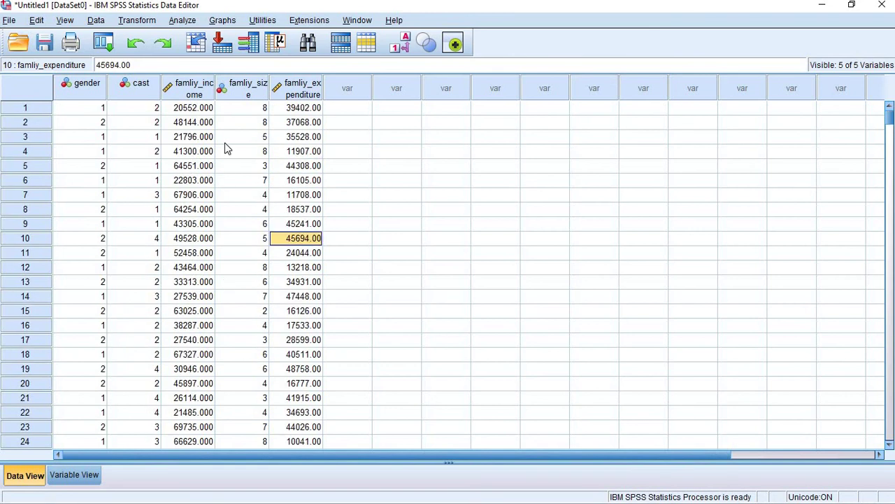
pyautogui.click(186, 24)
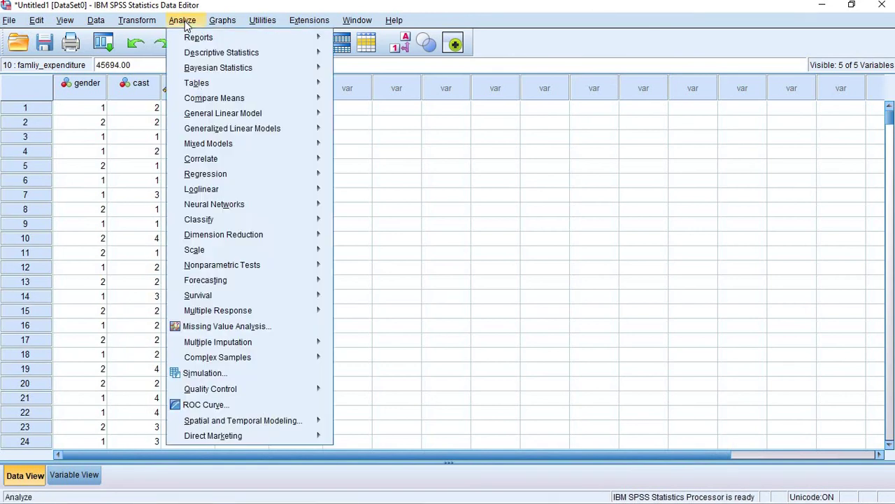
pyautogui.scroll(-3, 229, 292)
pyautogui.scroll(3, 229, 292)
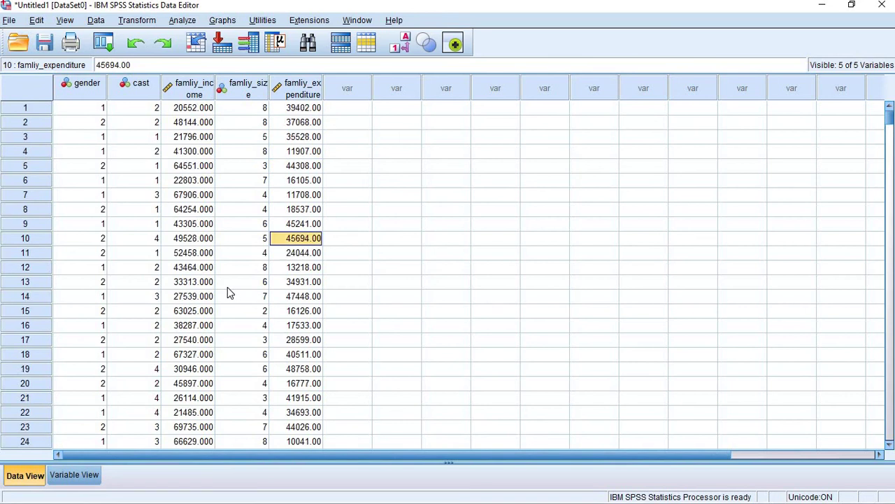
pyautogui.click(186, 22)
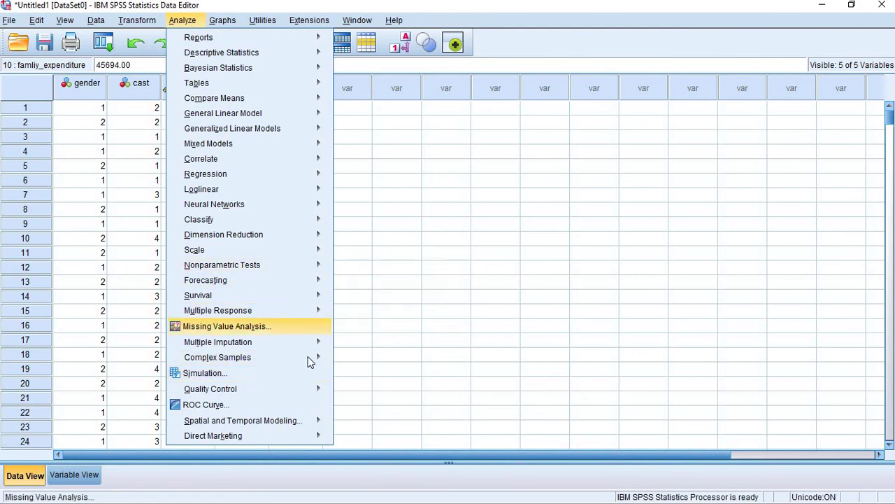
pyautogui.press('Escape')
pyautogui.press('Escape')
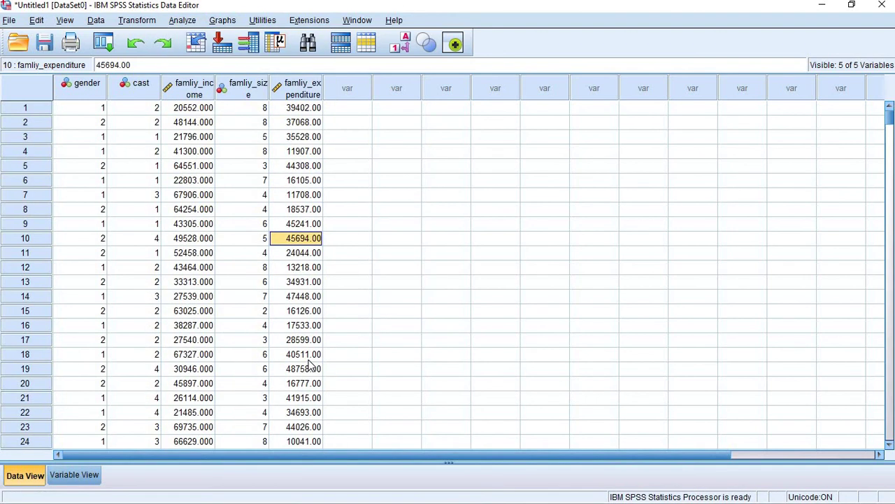
# - Check the Analyze menu again and inspect the famliy_size, cast, gender and famliy_expenditure data cells
pyautogui.click(237, 229)
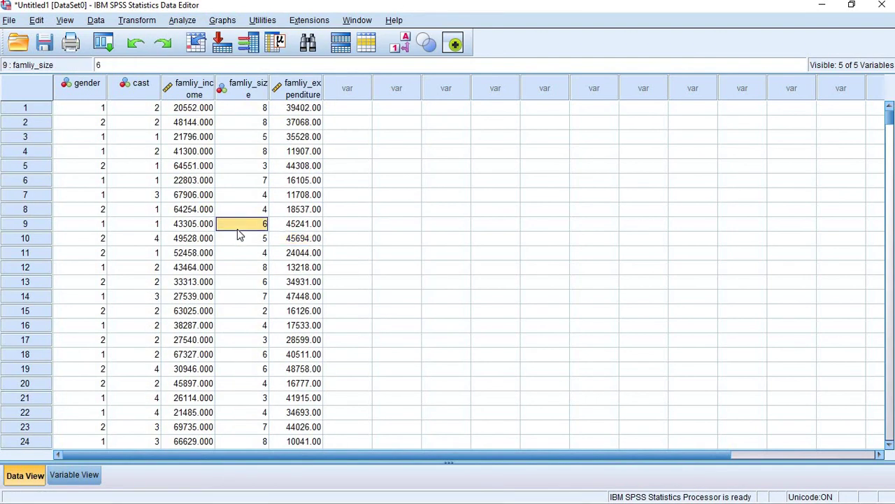
pyautogui.click(181, 20)
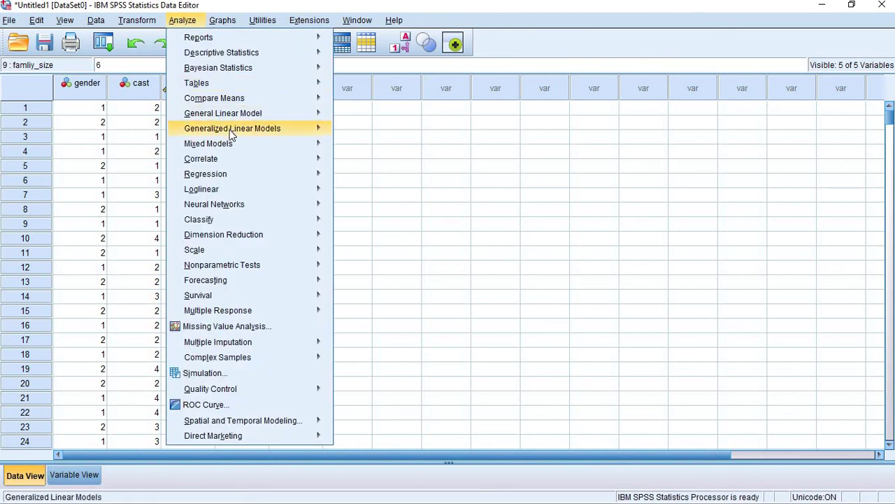
pyautogui.moveTo(231, 145)
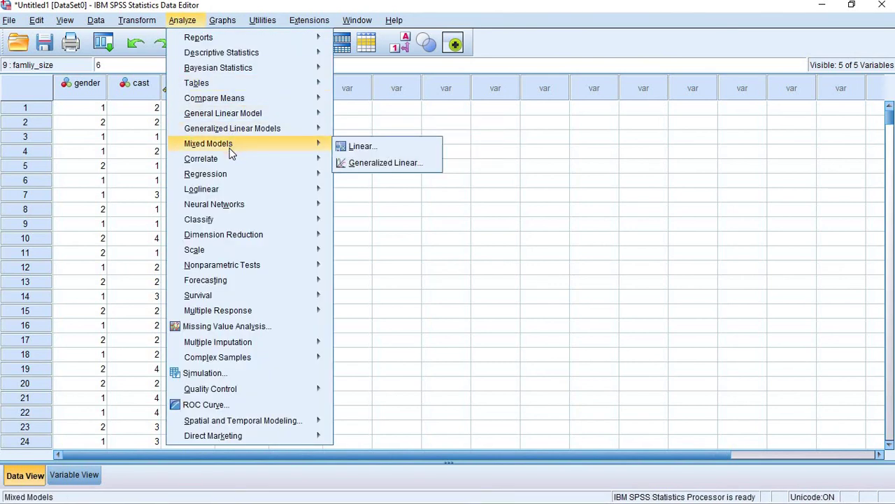
pyautogui.click(116, 180)
pyautogui.click(139, 115)
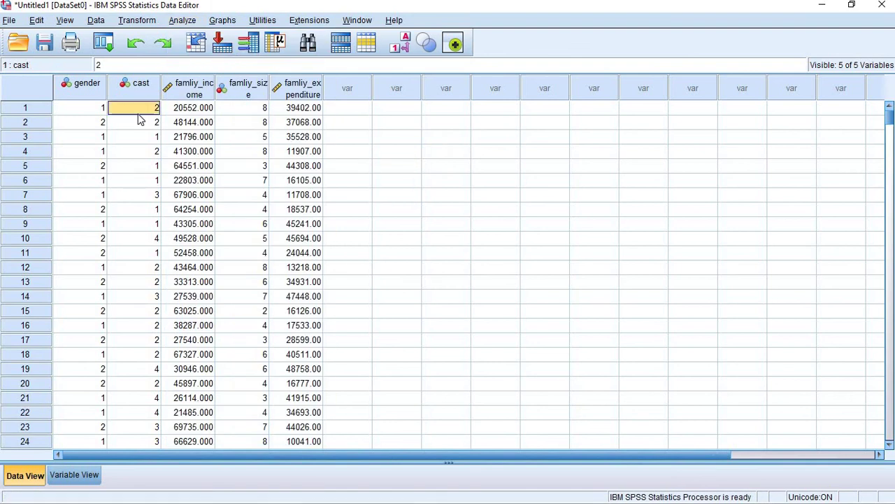
pyautogui.click(102, 114)
pyautogui.click(290, 179)
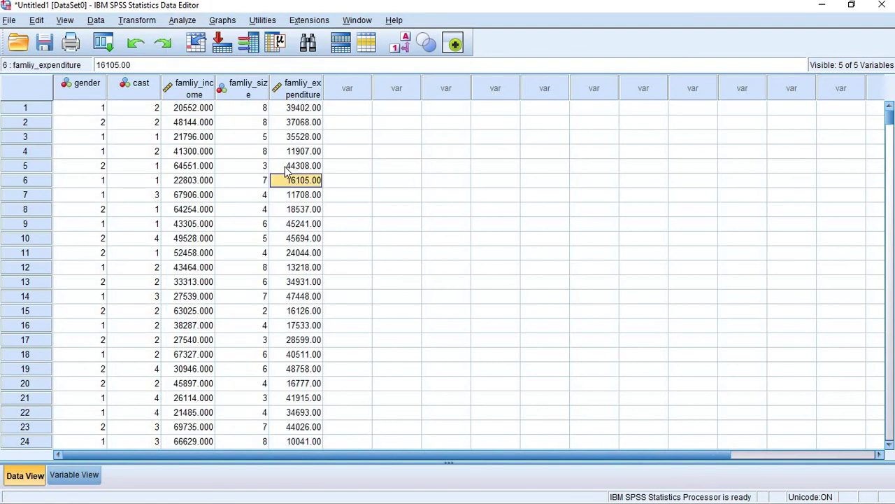
pyautogui.click(149, 110)
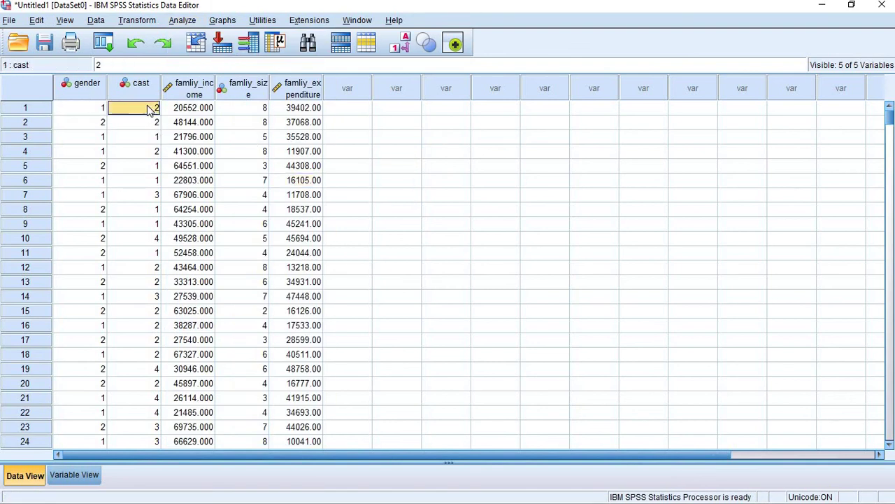
# - Launch Transform > Optimal Binning from the data grid
pyautogui.scroll(-1, 149, 331)
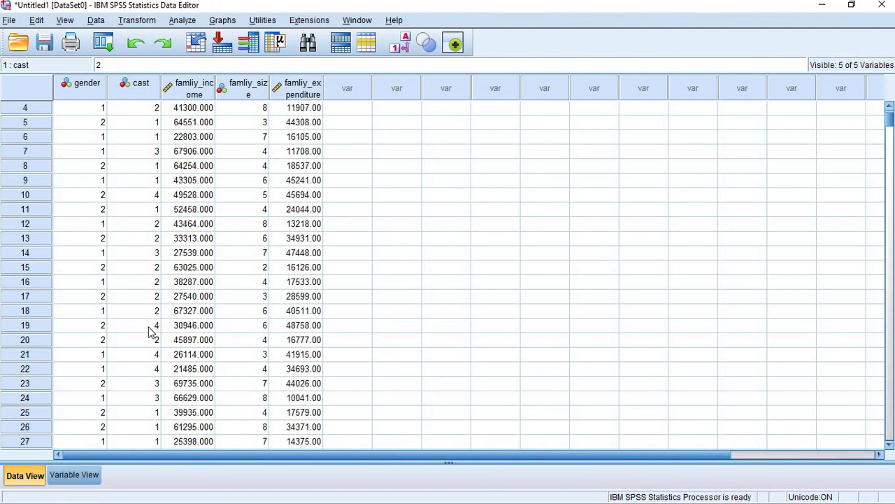
pyautogui.scroll(1, 149, 332)
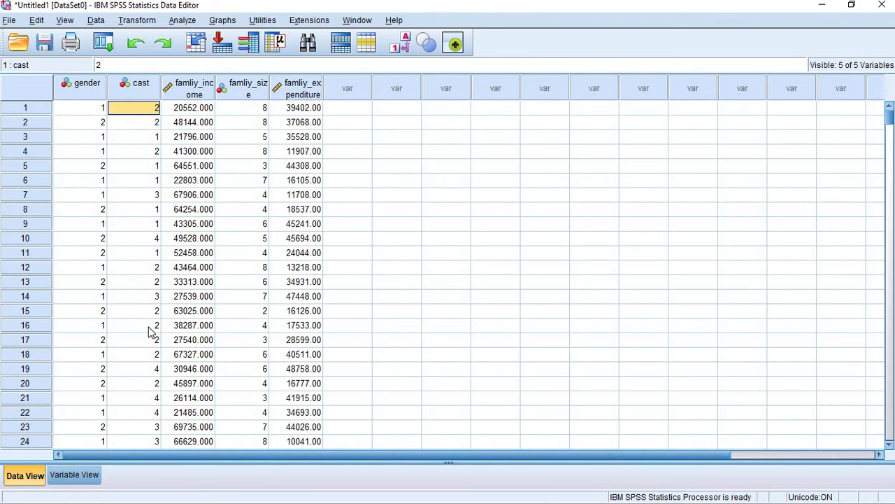
pyautogui.click(153, 180)
pyautogui.click(138, 21)
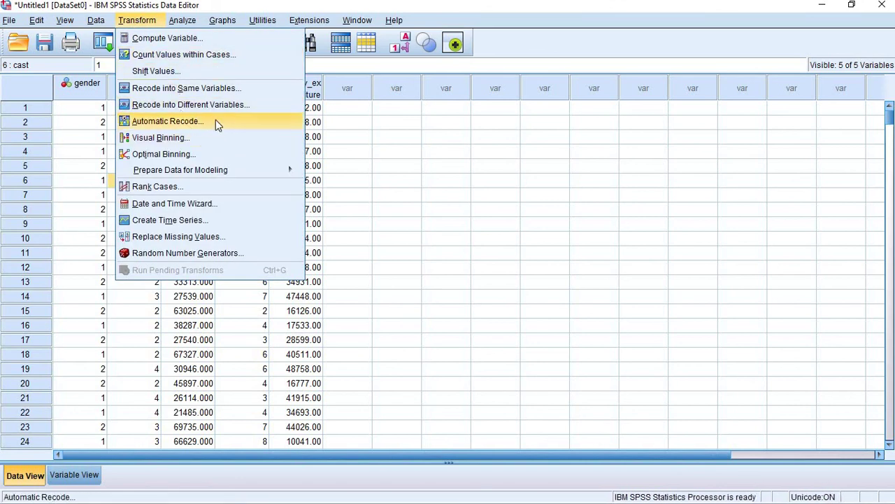
pyautogui.click(184, 154)
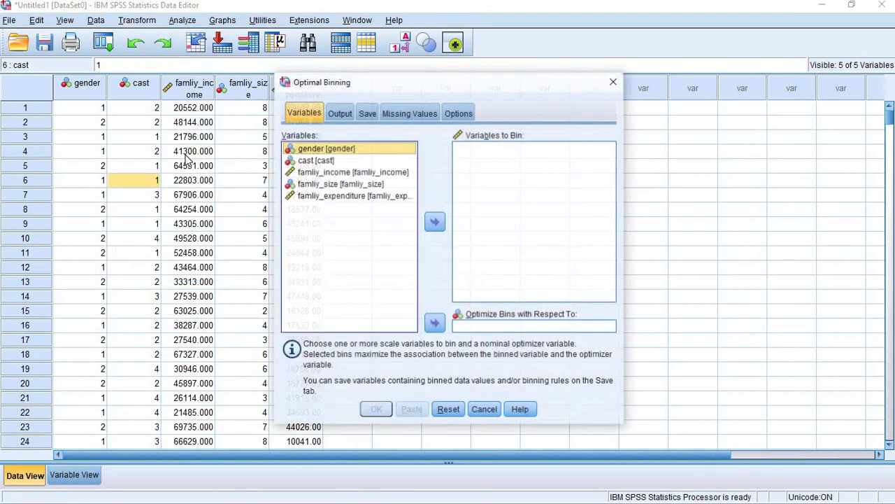